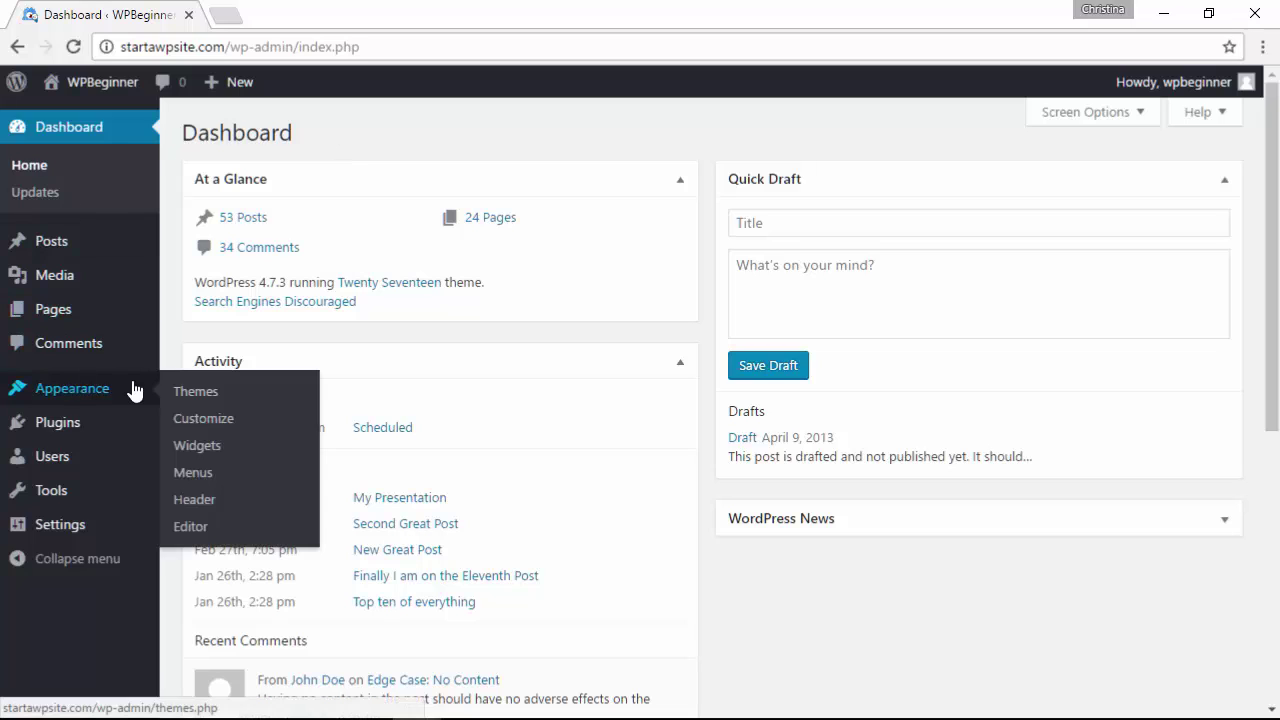
Step: Open the Header Media settings in the site Customizer
{"action": "left_click", "coordinate": [221, 422]}
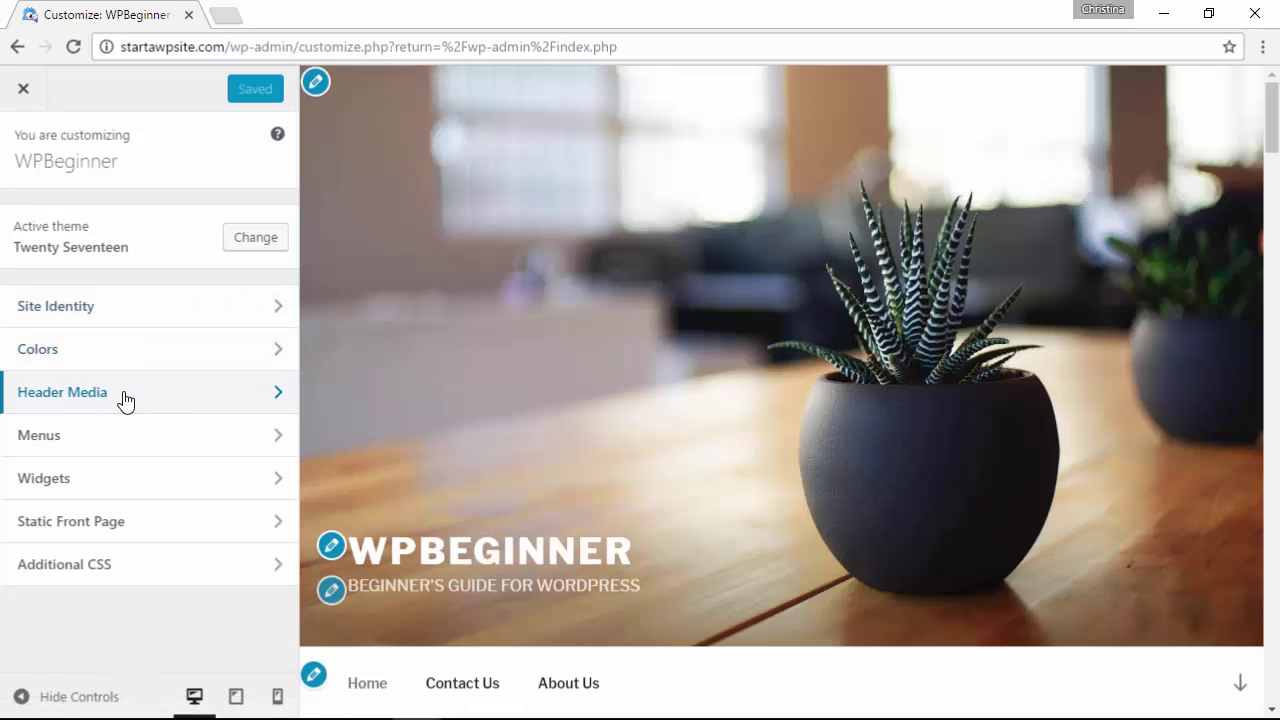
{"action": "left_click", "coordinate": [125, 398]}
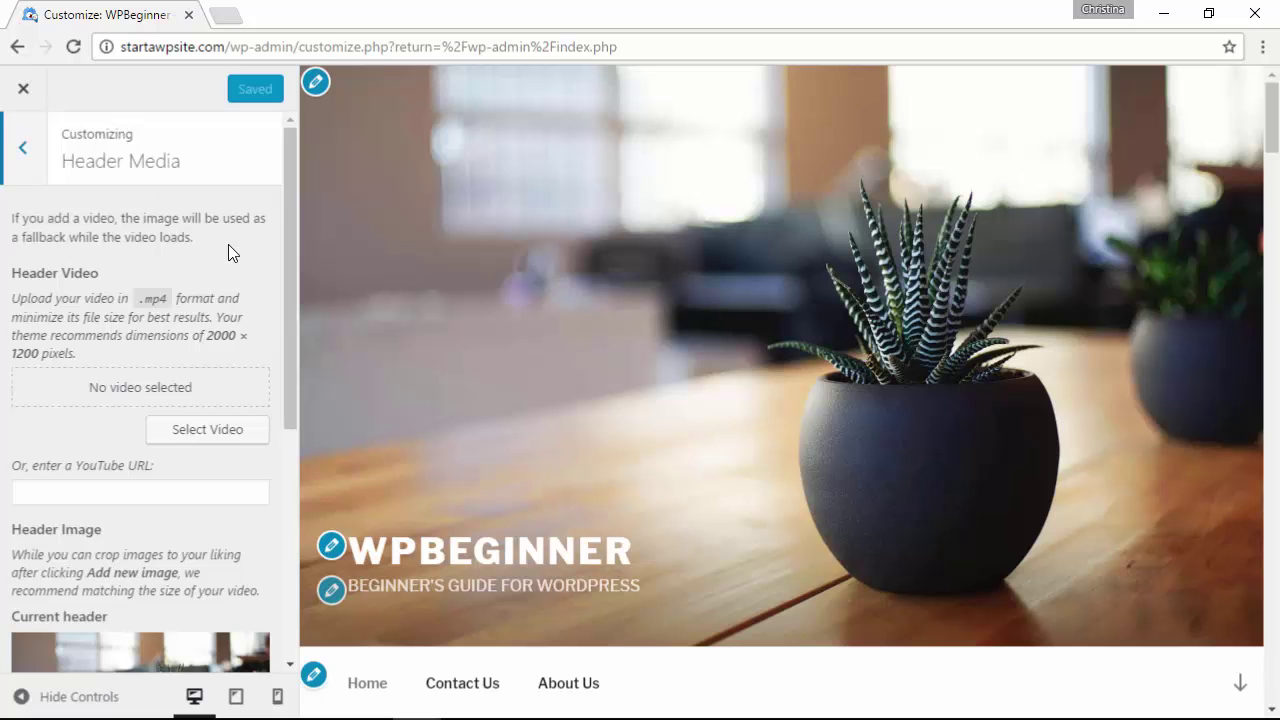
{"action": "scroll", "coordinate": [228, 252], "scroll_direction": "down", "scroll_amount": 2}
{"action": "scroll", "coordinate": [228, 252], "scroll_direction": "down", "scroll_amount": 1}
{"action": "scroll", "coordinate": [228, 252], "scroll_direction": "down", "scroll_amount": 1}
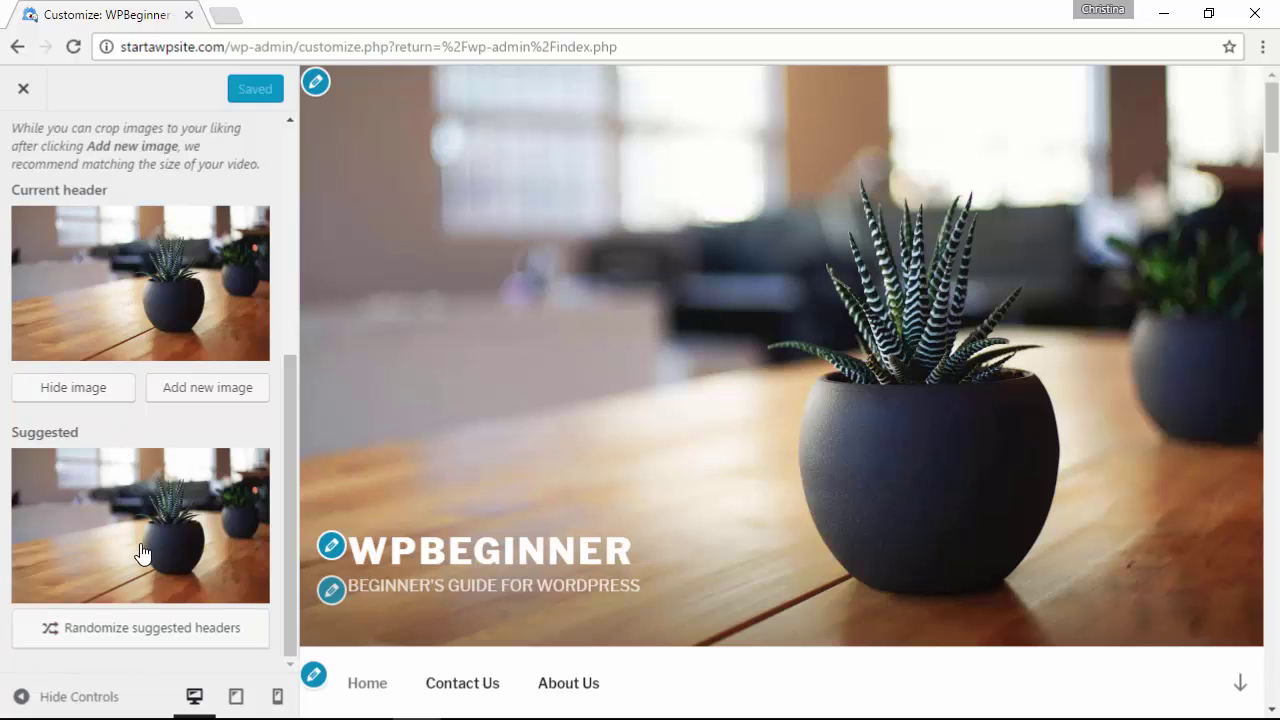
Step: Set the header to randomize the suggested headers
{"action": "left_click", "coordinate": [103, 640]}
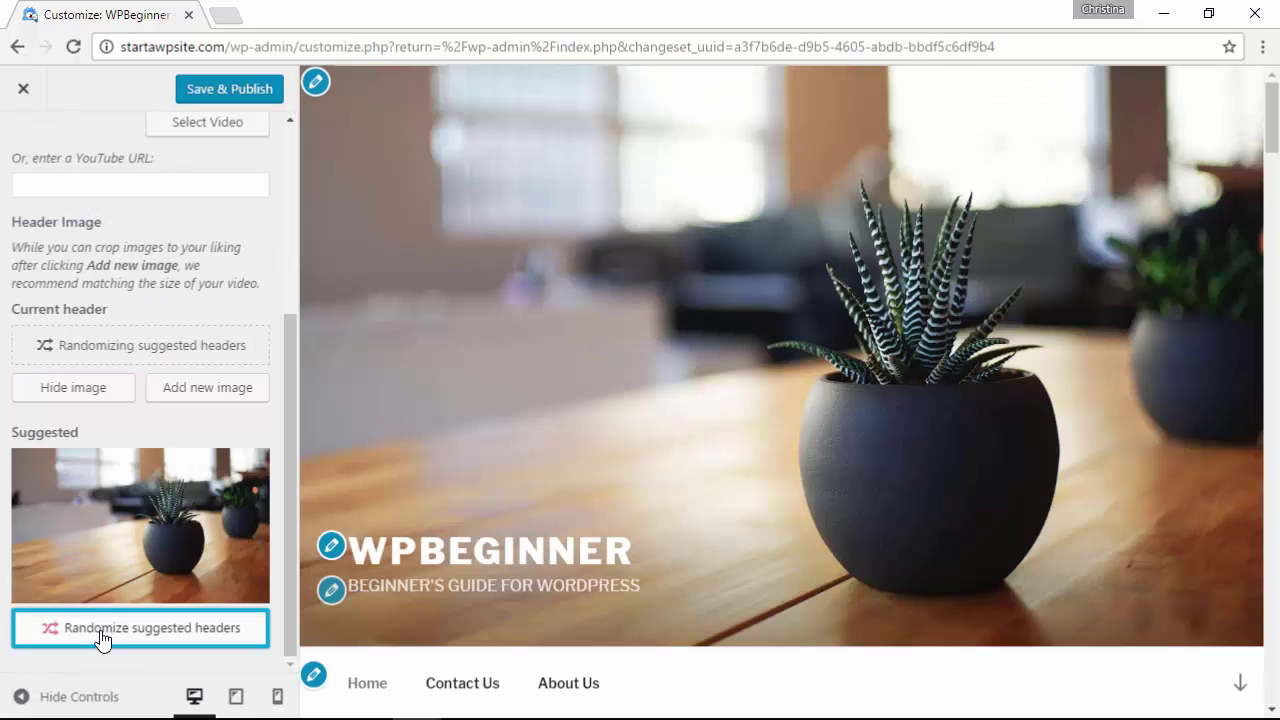
{"action": "scroll", "coordinate": [86, 528], "scroll_direction": "up", "scroll_amount": 1}
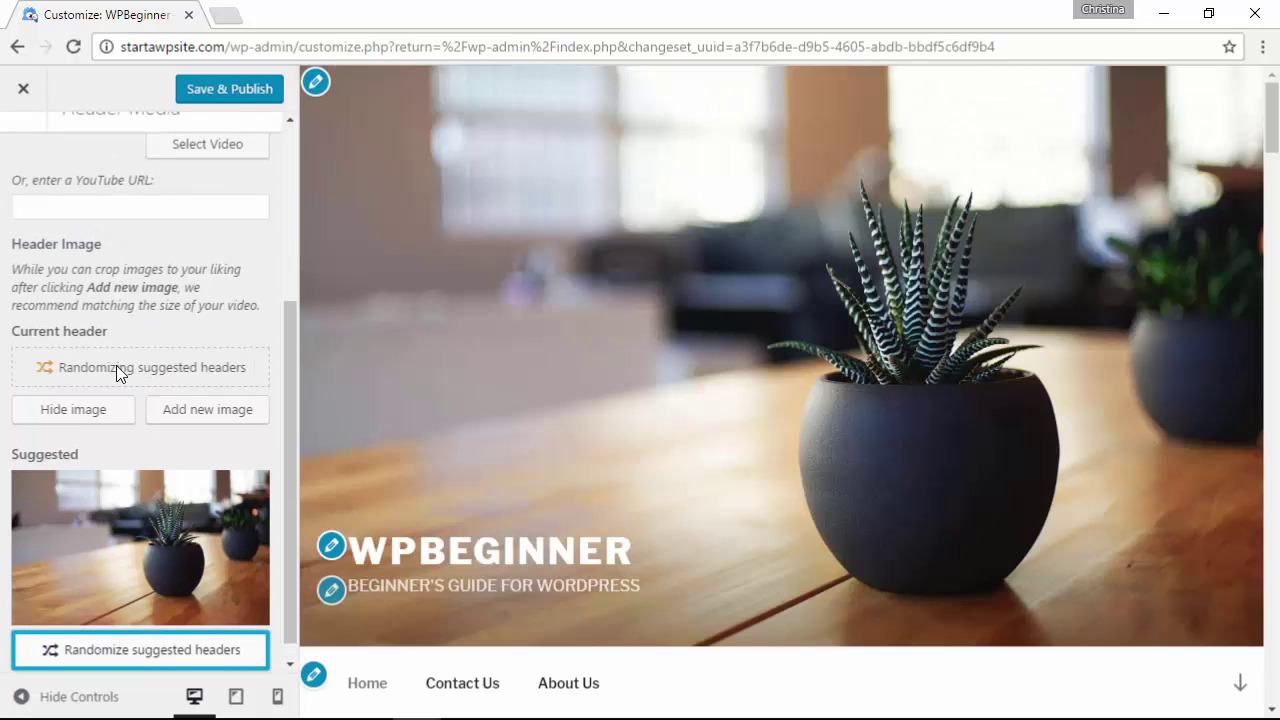
{"action": "scroll", "coordinate": [214, 363], "scroll_direction": "up", "scroll_amount": 1}
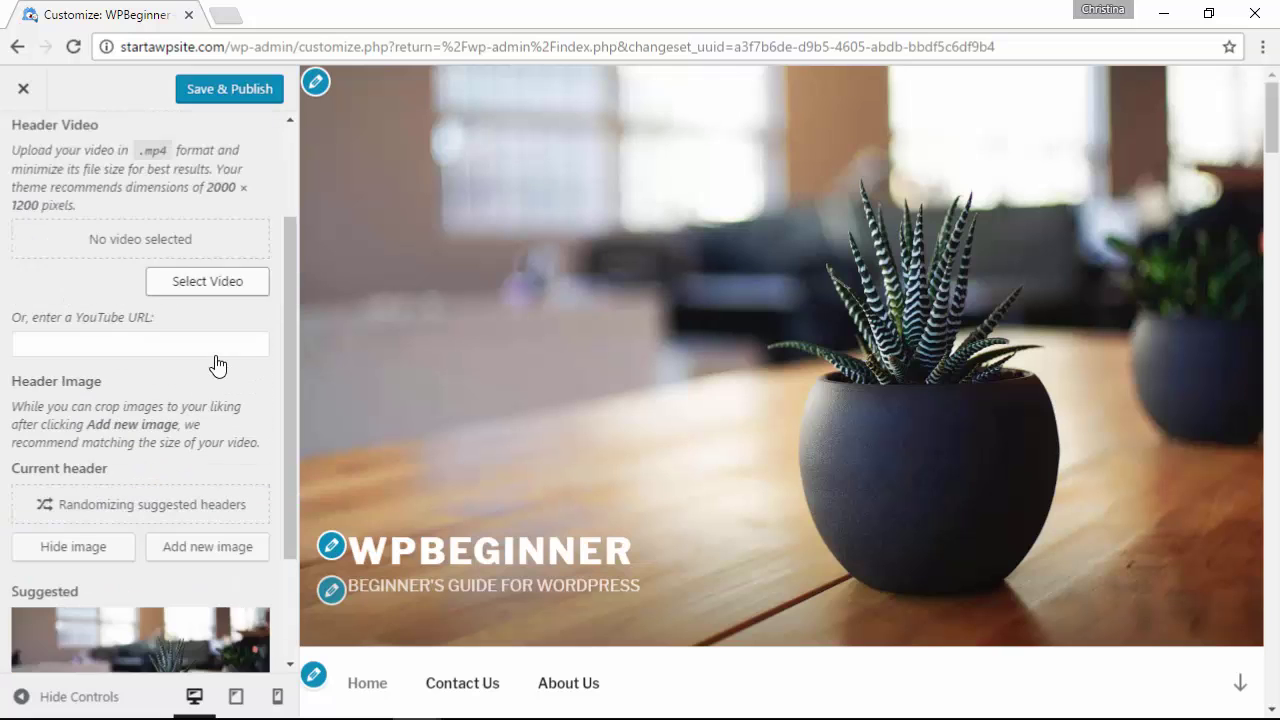
{"action": "scroll", "coordinate": [212, 380], "scroll_direction": "down", "scroll_amount": 2}
Step: Add swirls.jpg star-trail image as a header, cropped lower on the picture
{"action": "left_click", "coordinate": [209, 390]}
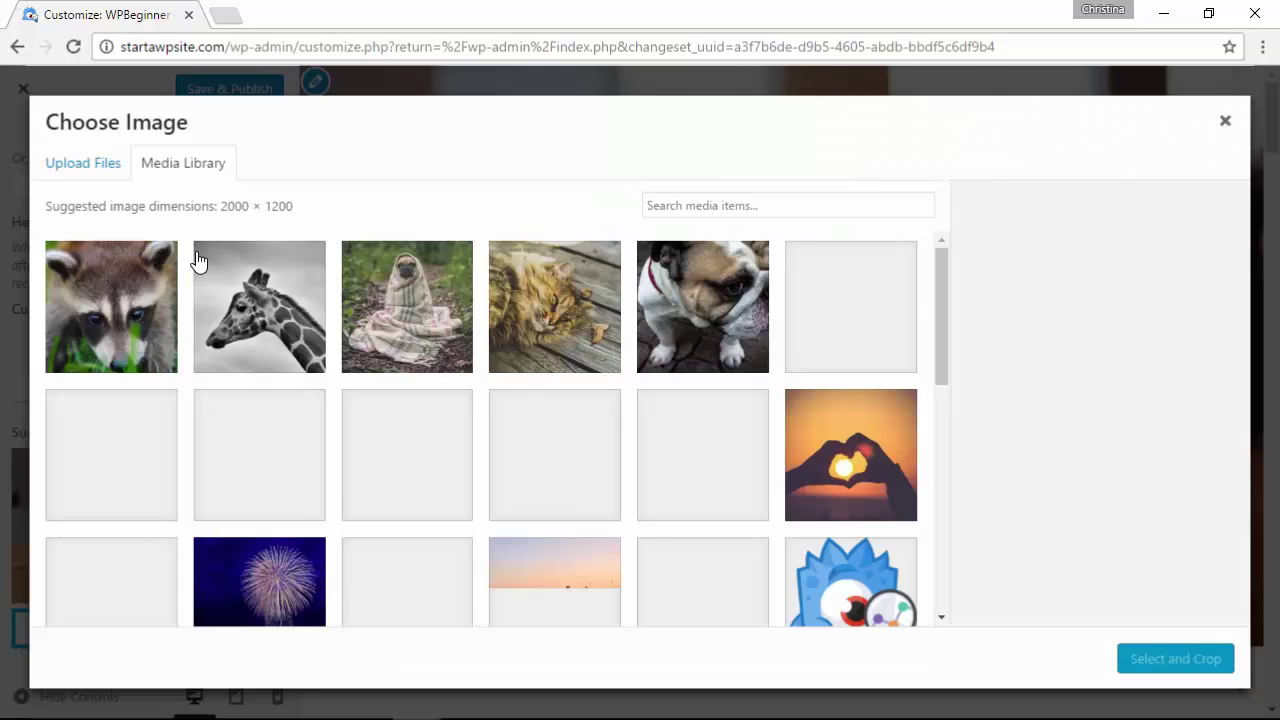
{"action": "left_click", "coordinate": [120, 330]}
{"action": "left_click", "coordinate": [118, 462]}
{"action": "left_click", "coordinate": [239, 447]}
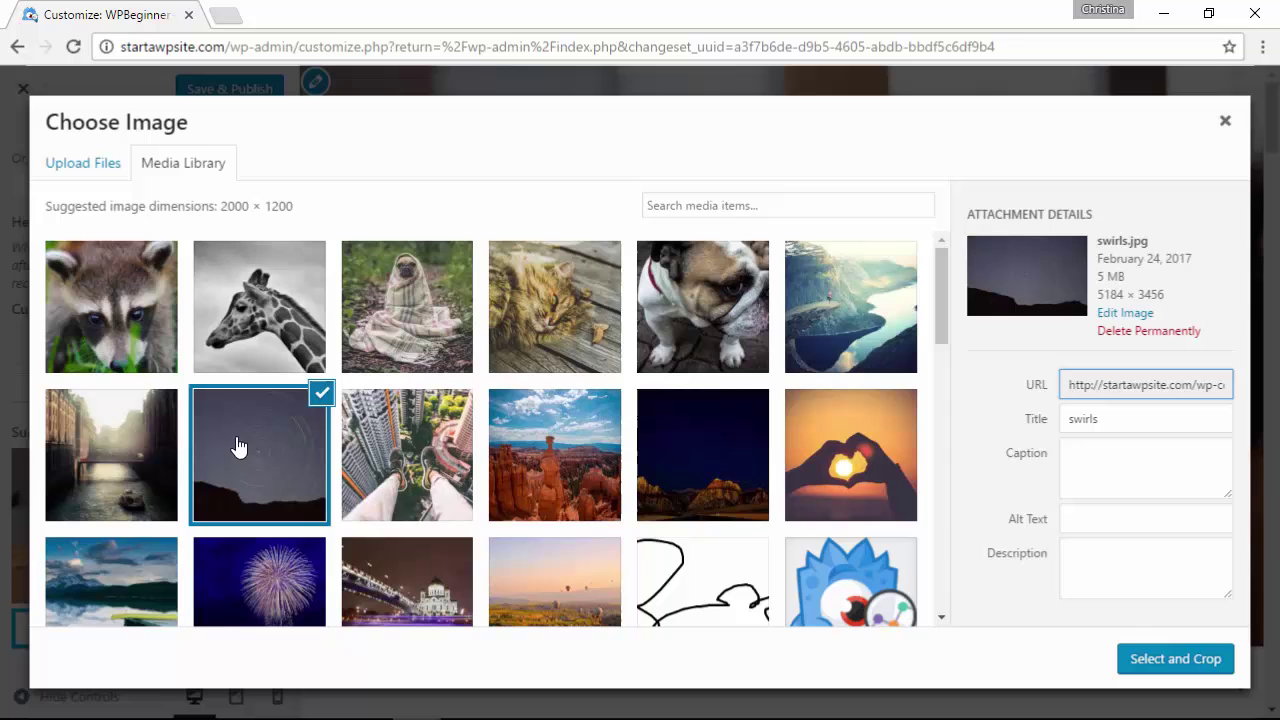
{"action": "left_click", "coordinate": [1170, 658]}
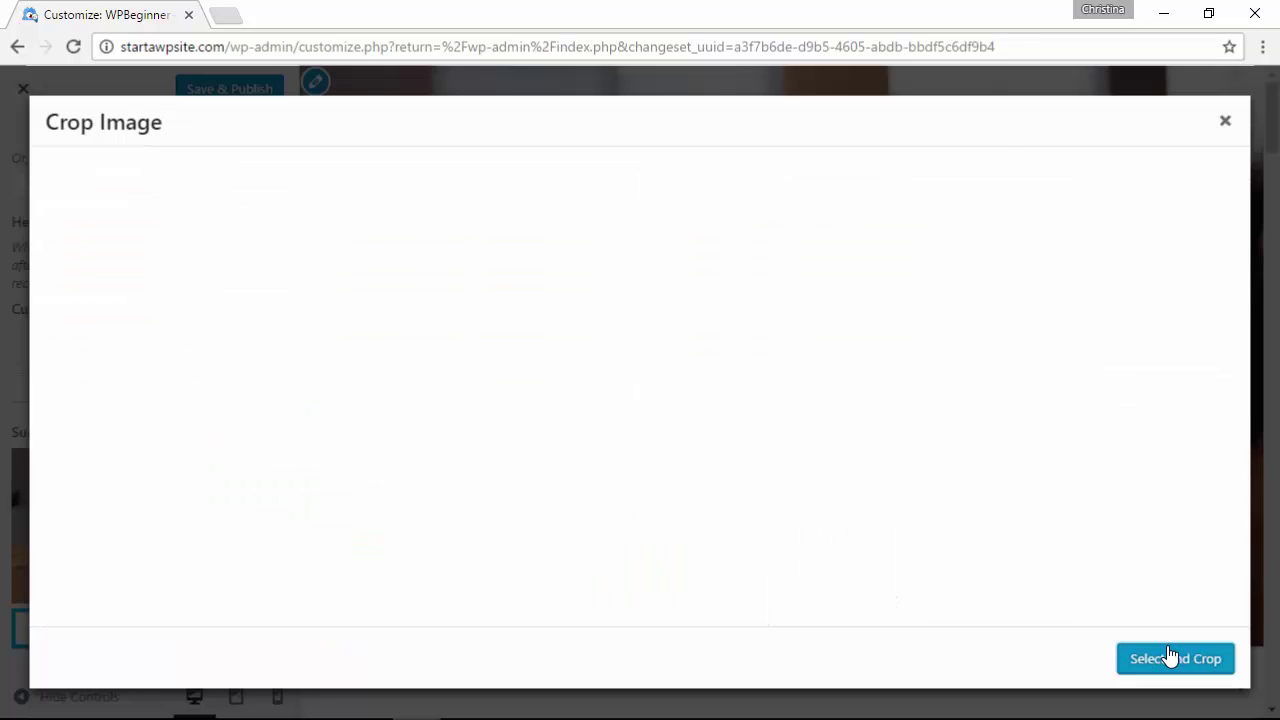
{"action": "left_click_drag", "start_coordinate": [768, 442], "coordinate": [771, 509]}
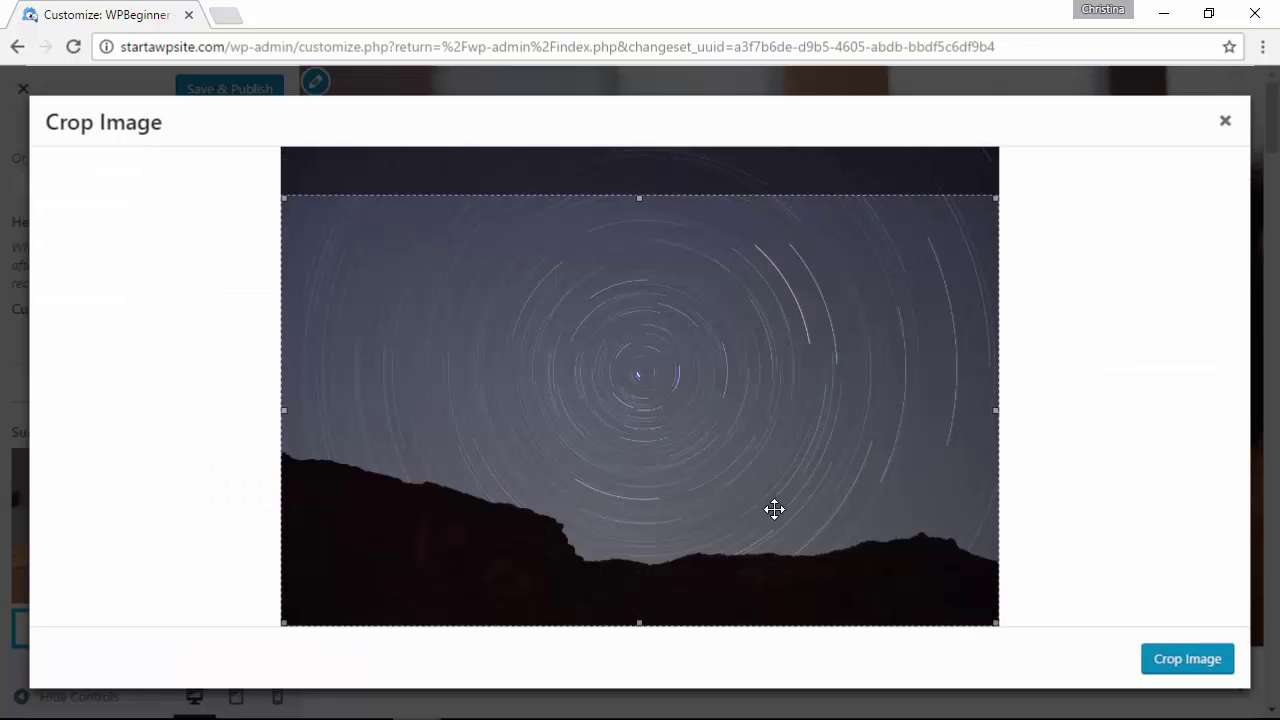
{"action": "left_click", "coordinate": [1205, 669]}
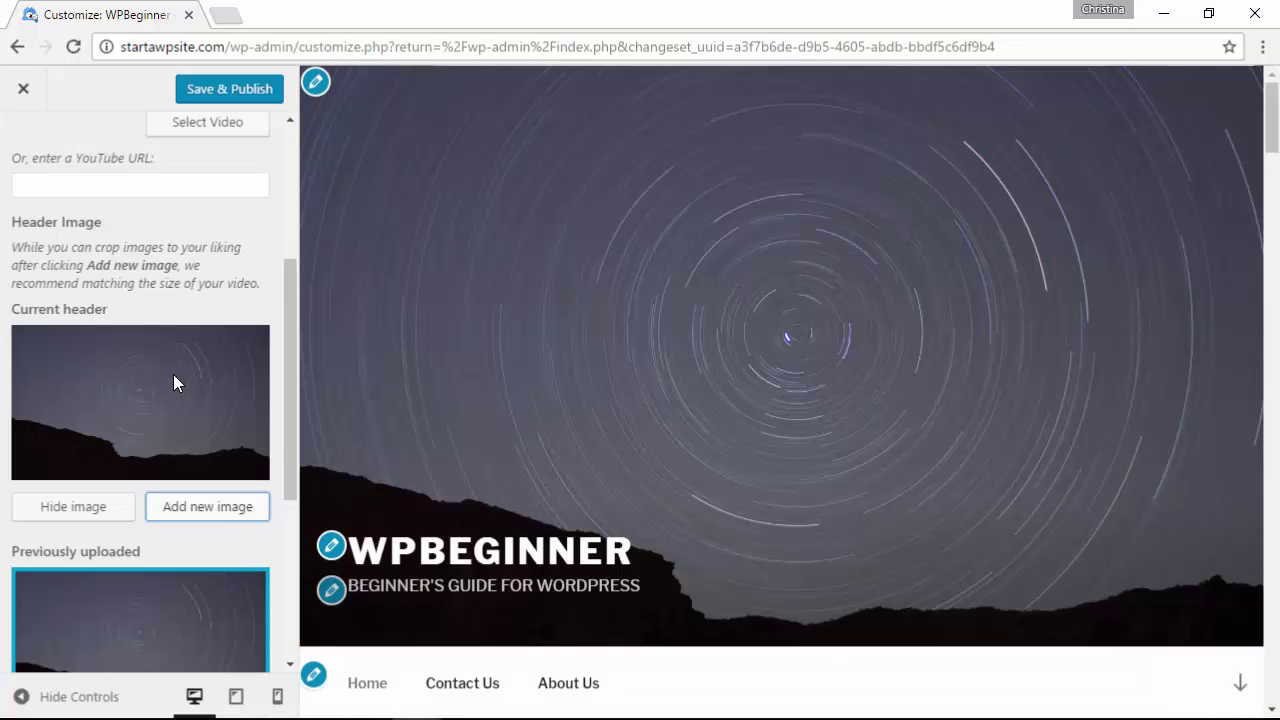
Step: Add perspective.jpg city photo as a cropped header and randomize uploaded headers
{"action": "scroll", "coordinate": [219, 385], "scroll_direction": "down", "scroll_amount": 4}
{"action": "scroll", "coordinate": [219, 385], "scroll_direction": "up", "scroll_amount": 1}
{"action": "scroll", "coordinate": [197, 360], "scroll_direction": "up", "scroll_amount": 1}
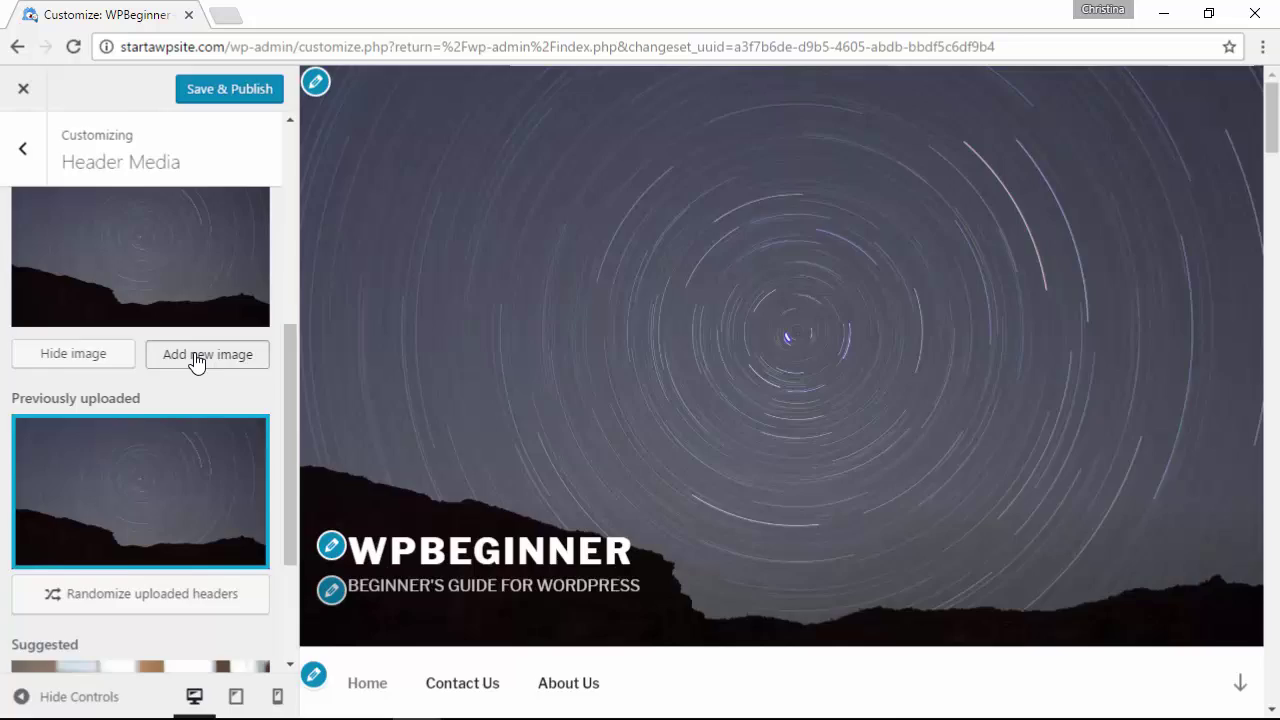
{"action": "left_click", "coordinate": [197, 360]}
{"action": "left_click", "coordinate": [372, 458]}
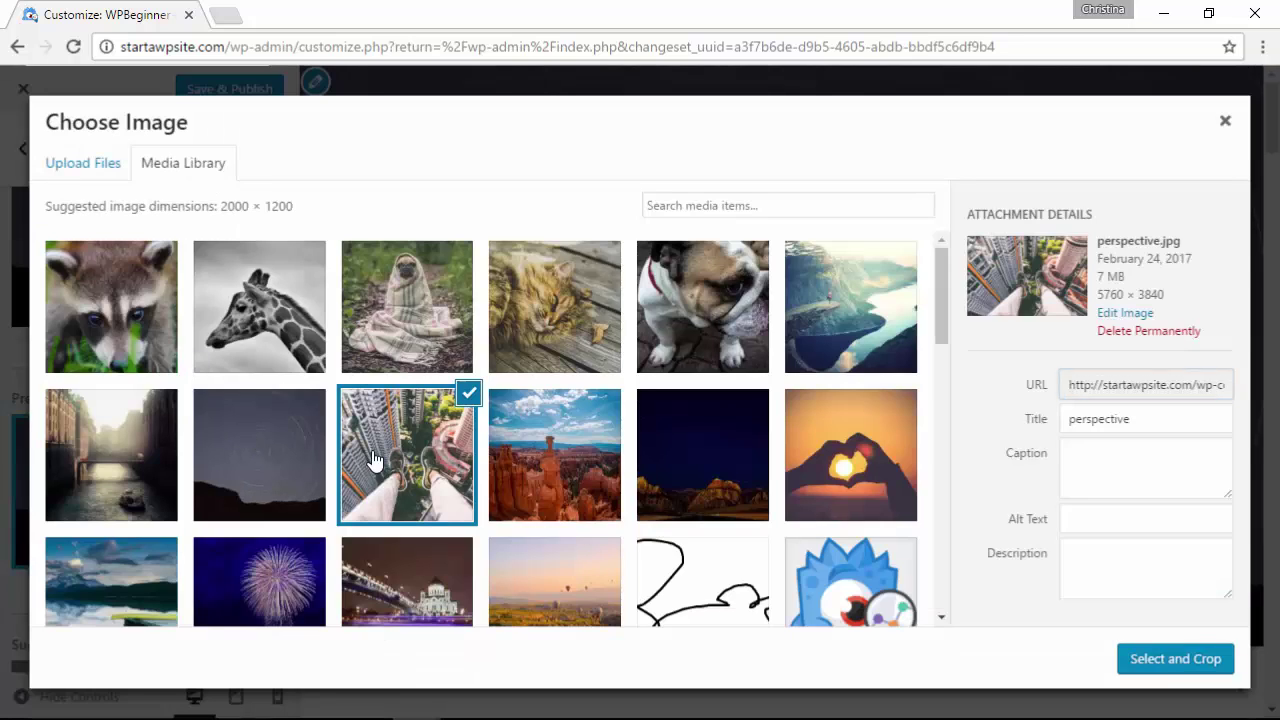
{"action": "left_click", "coordinate": [1180, 666]}
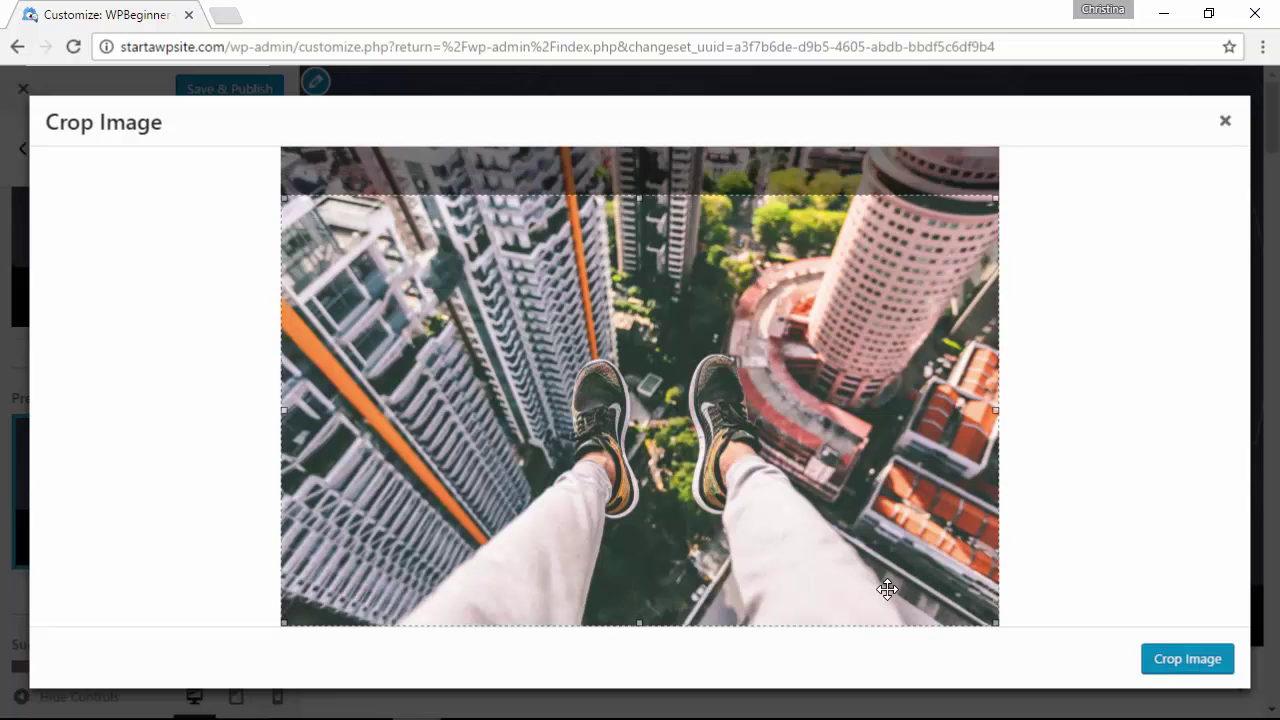
{"action": "left_click", "coordinate": [1173, 663]}
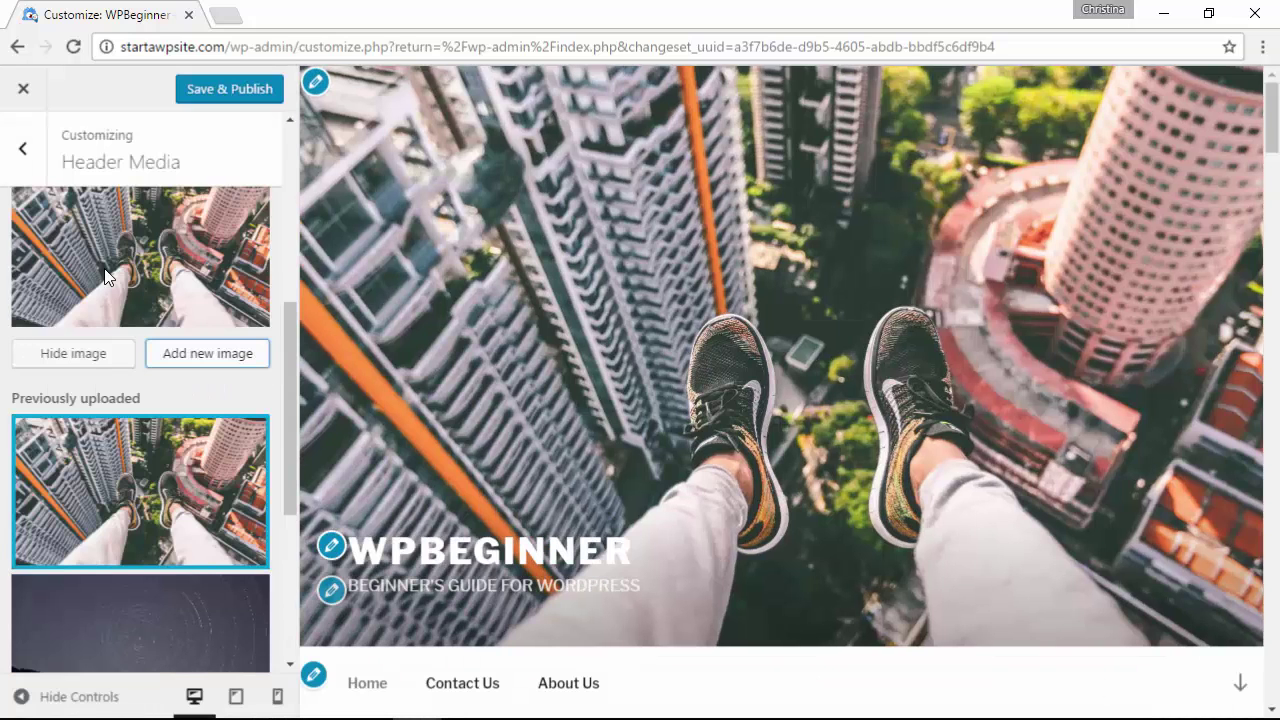
{"action": "scroll", "coordinate": [104, 268], "scroll_direction": "down", "scroll_amount": 4}
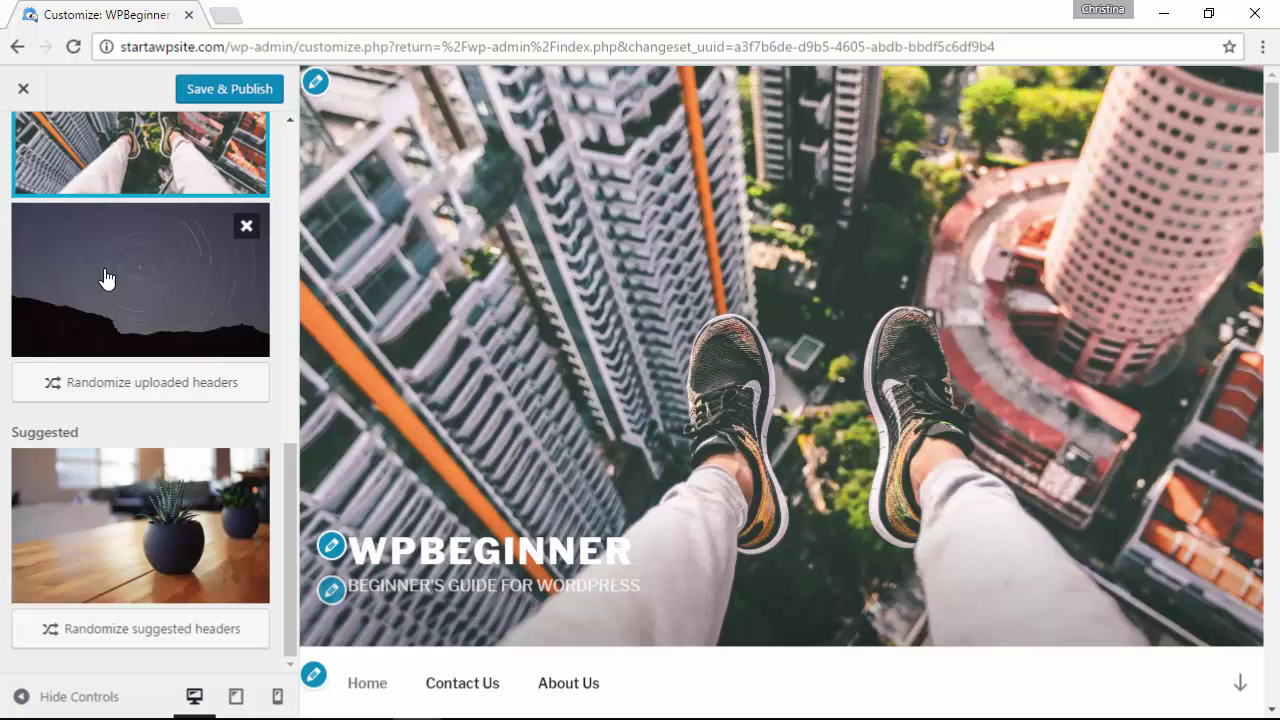
{"action": "left_click", "coordinate": [151, 385]}
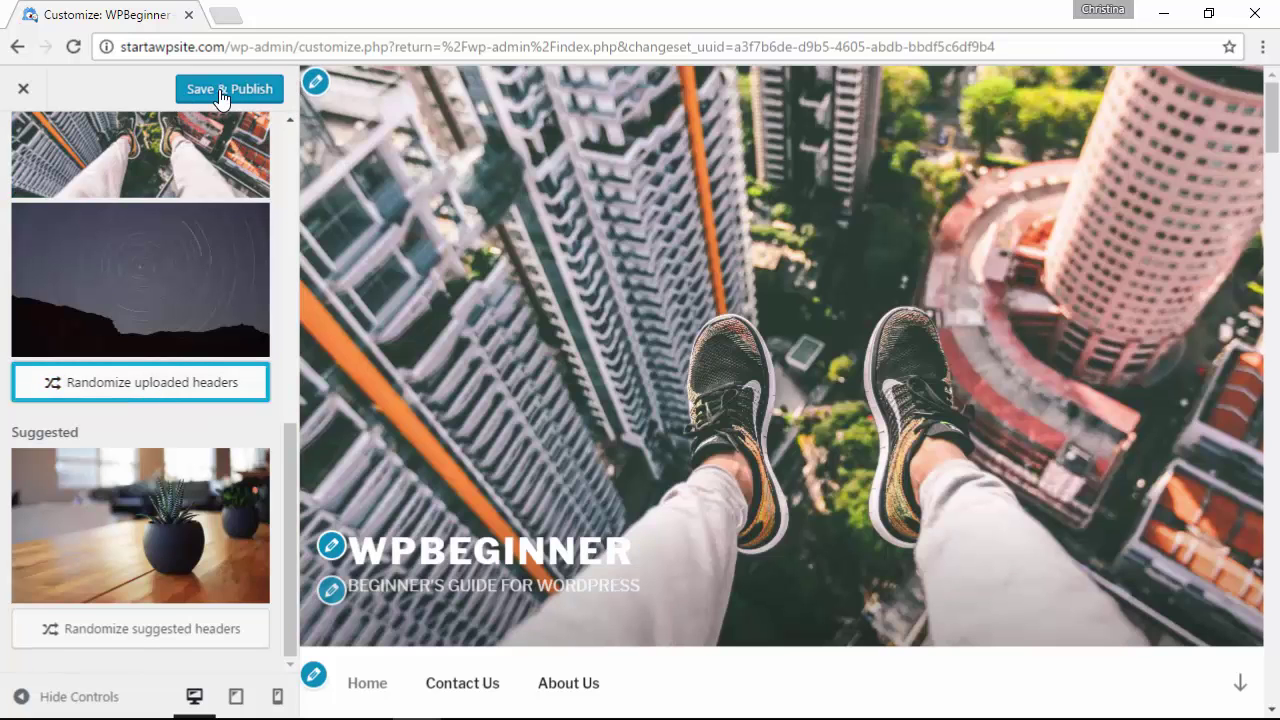
Step: Publish the header changes and open the live site in a new tab
{"action": "left_click", "coordinate": [220, 94]}
{"action": "left_click", "coordinate": [25, 88]}
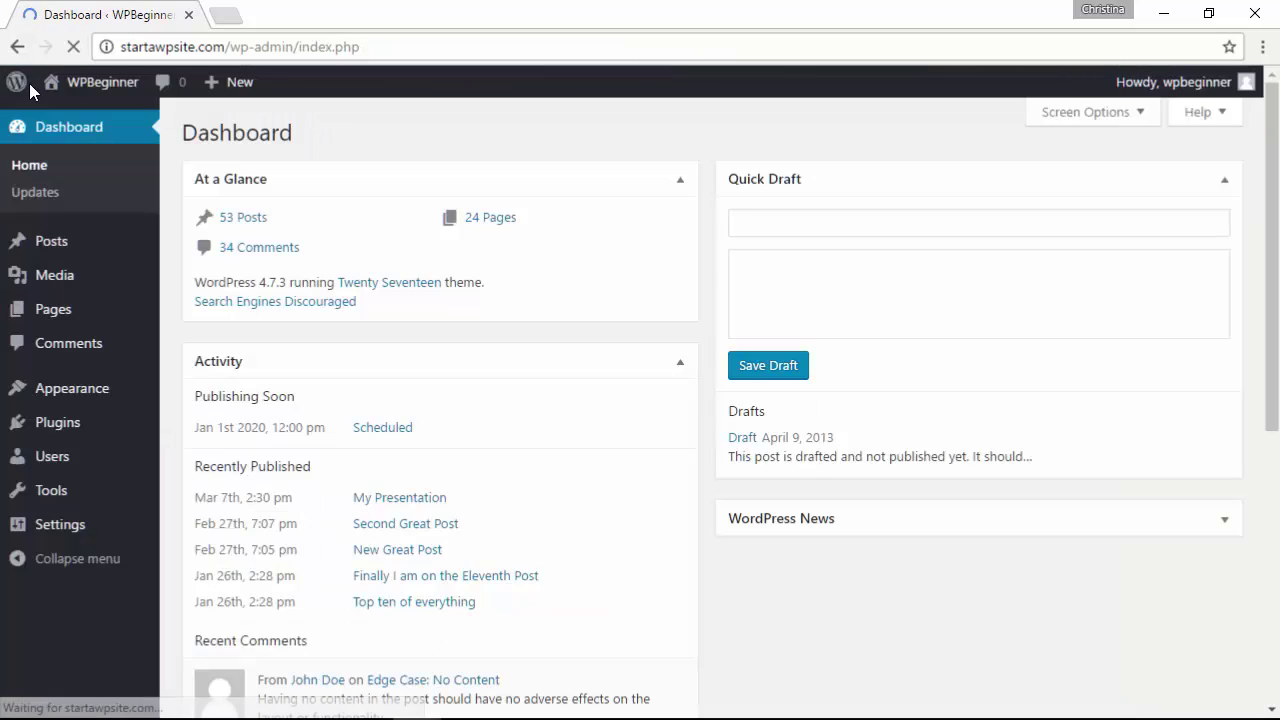
{"action": "mouse_move", "coordinate": [95, 82]}
{"action": "right_click", "coordinate": [88, 120]}
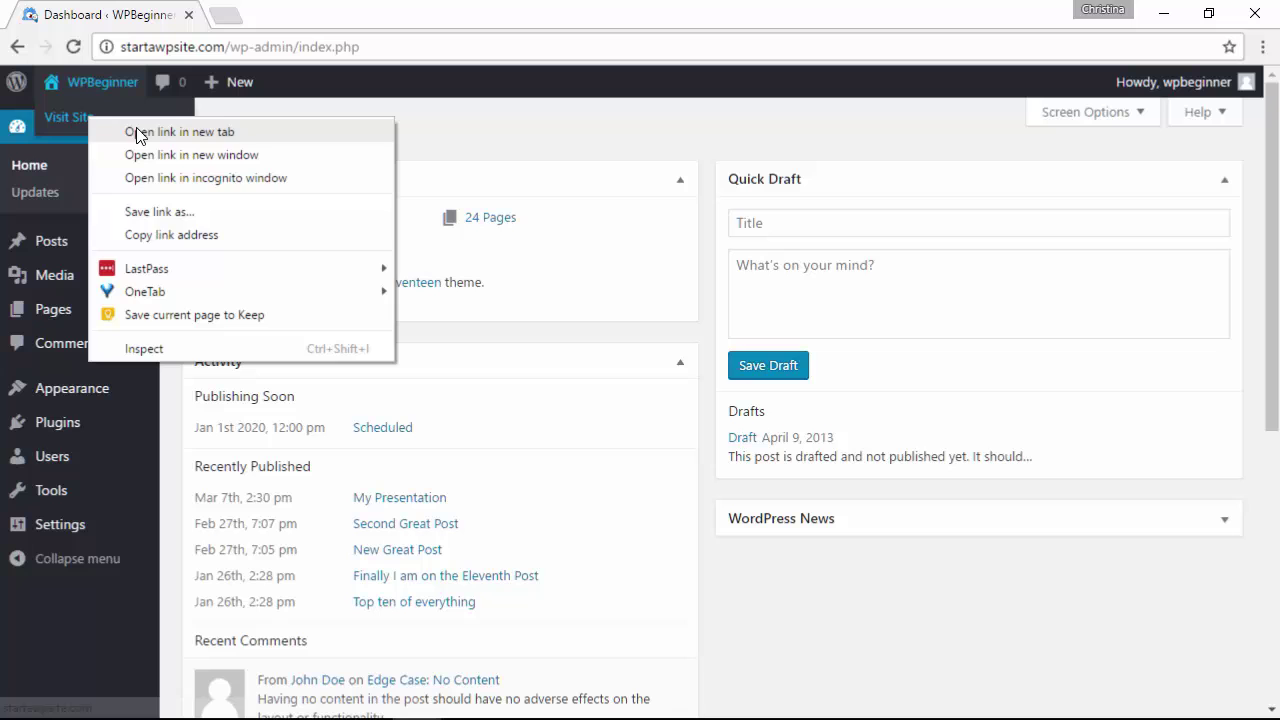
{"action": "left_click", "coordinate": [137, 132]}
Step: Reload the live site twice to watch the header image change
{"action": "left_click", "coordinate": [277, 14]}
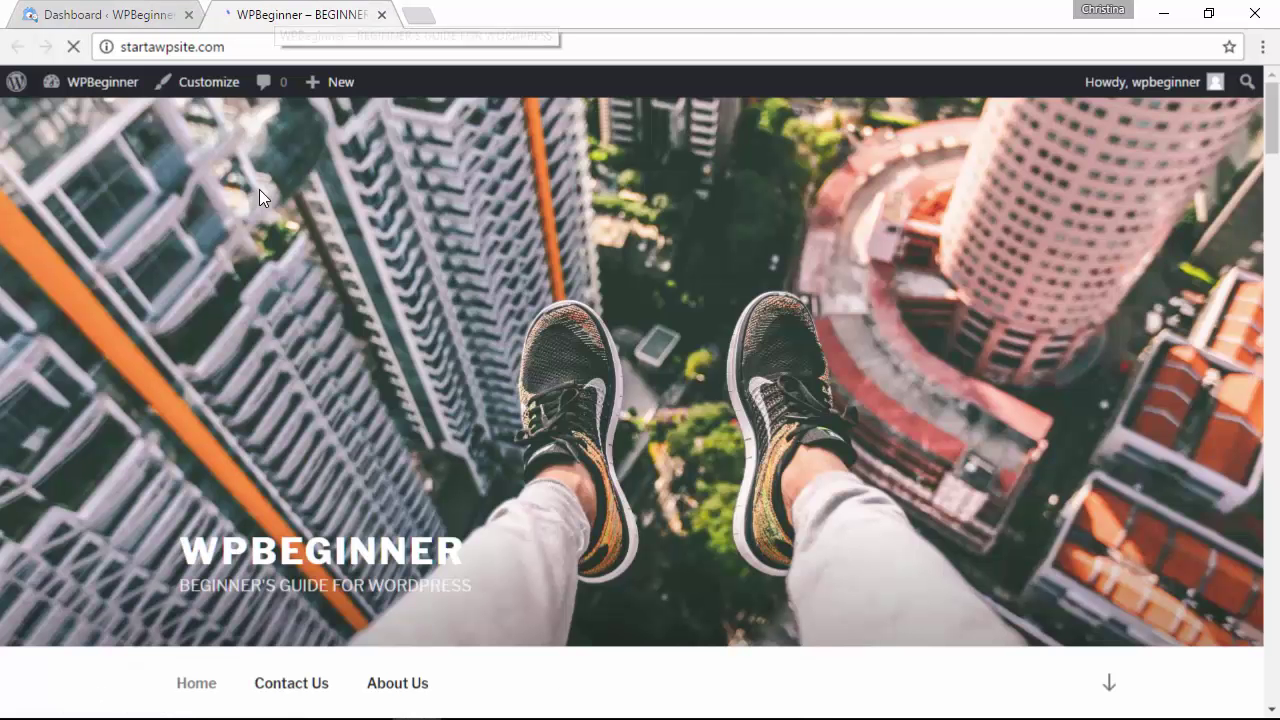
{"action": "left_click", "coordinate": [73, 46]}
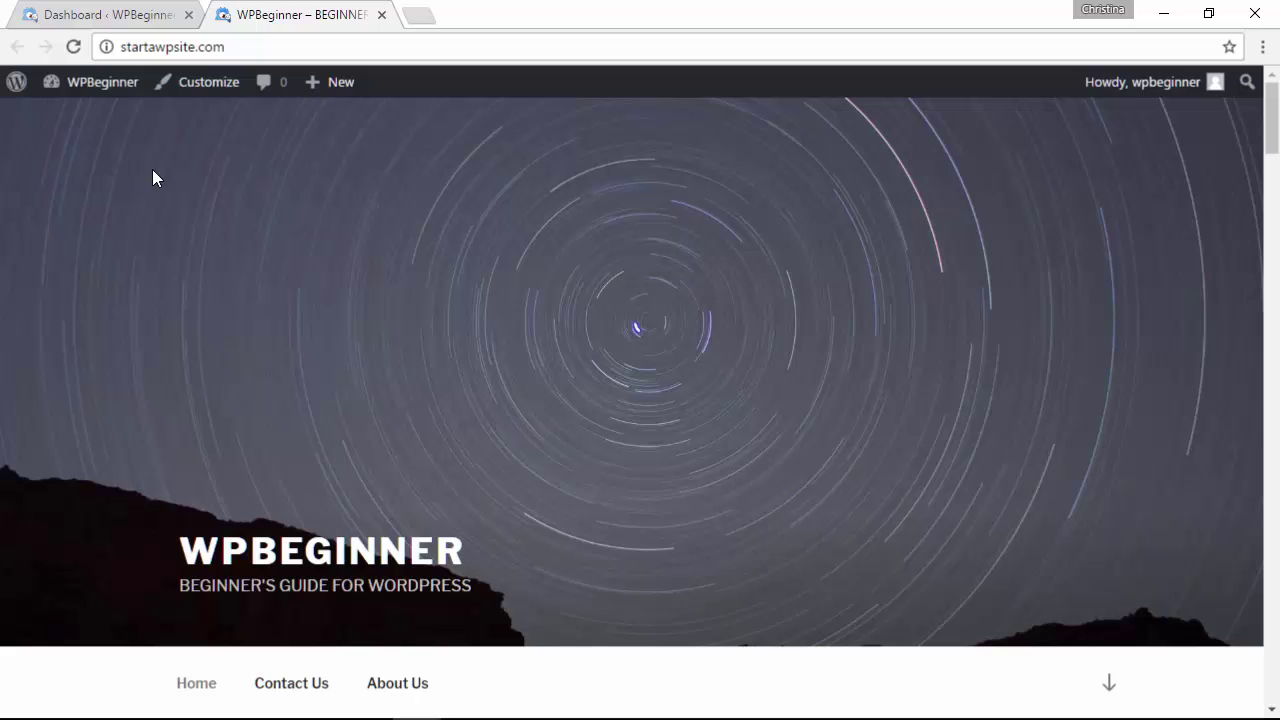
{"action": "left_click", "coordinate": [73, 46]}
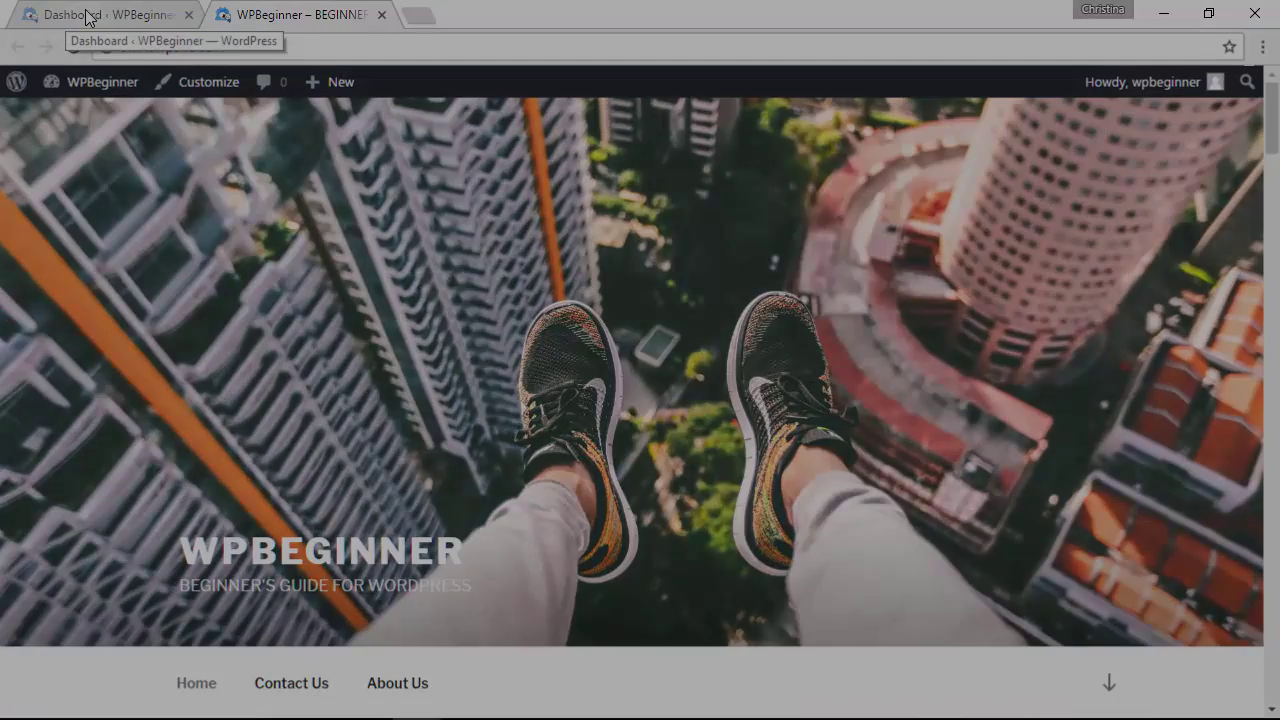
Step: Search Add New Plugins for 'wp display header', then install and activate it
{"action": "left_click", "coordinate": [80, 15]}
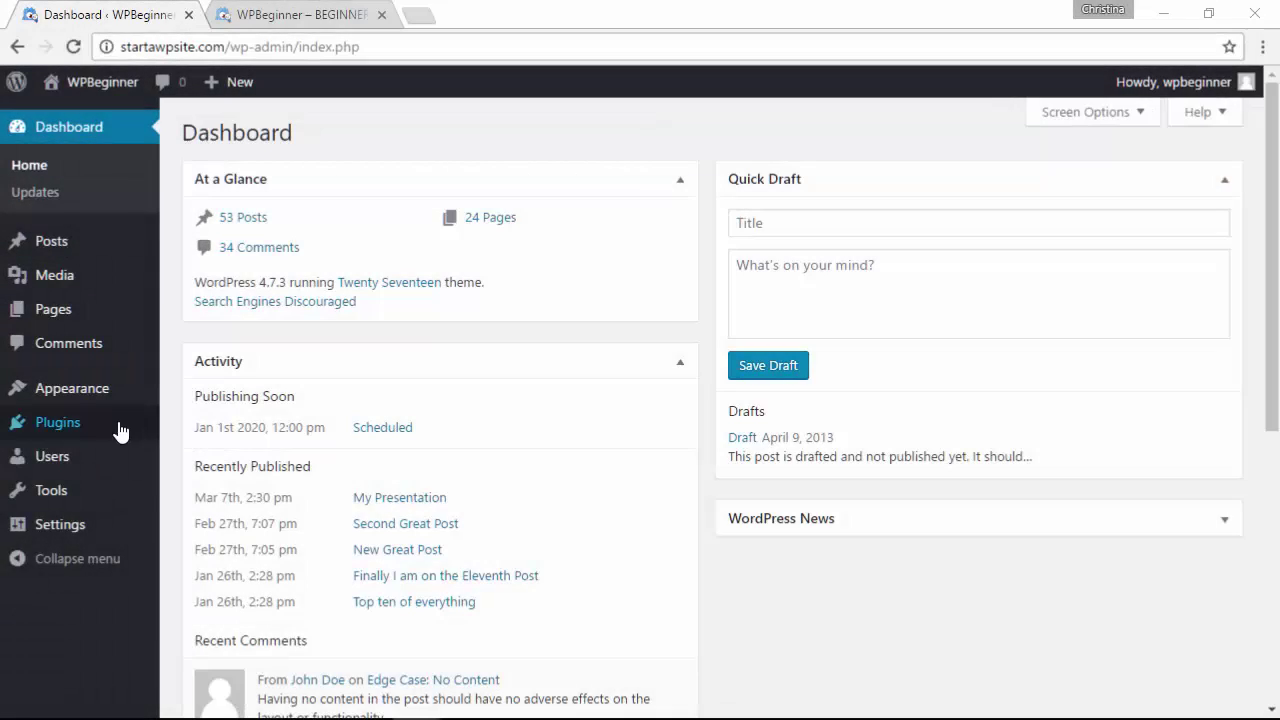
{"action": "mouse_move", "coordinate": [57, 422]}
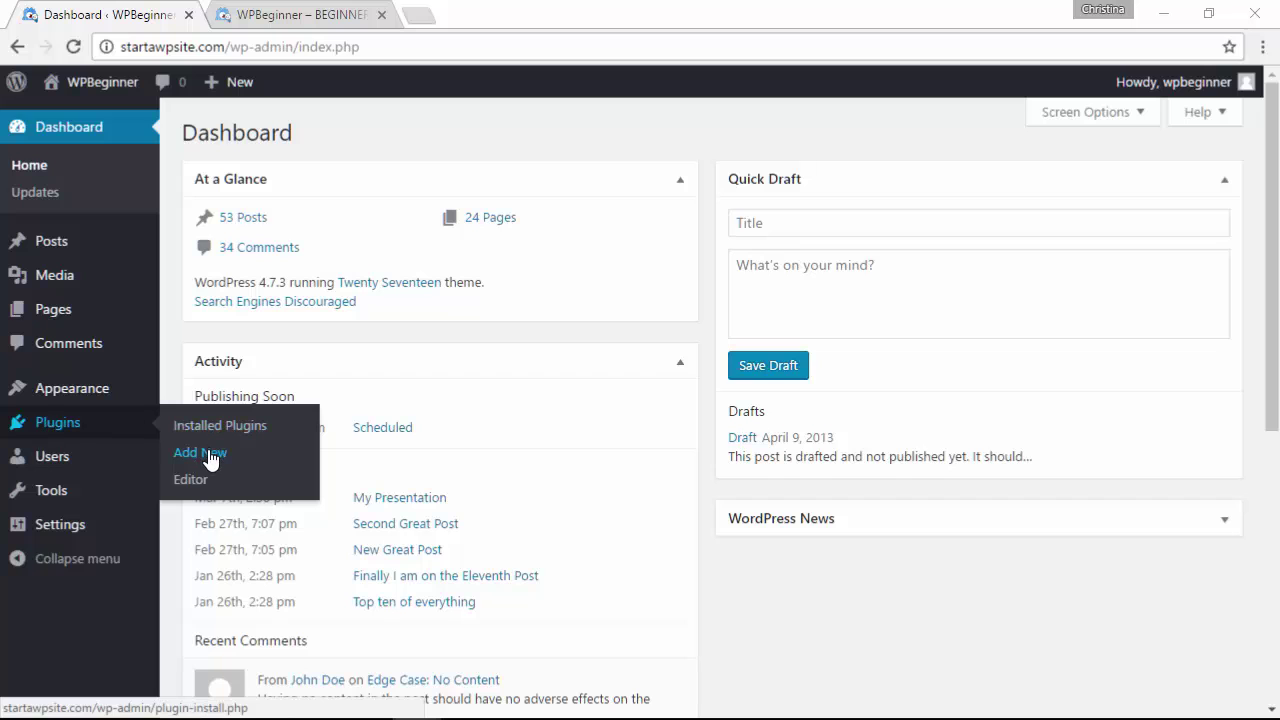
{"action": "left_click", "coordinate": [211, 456]}
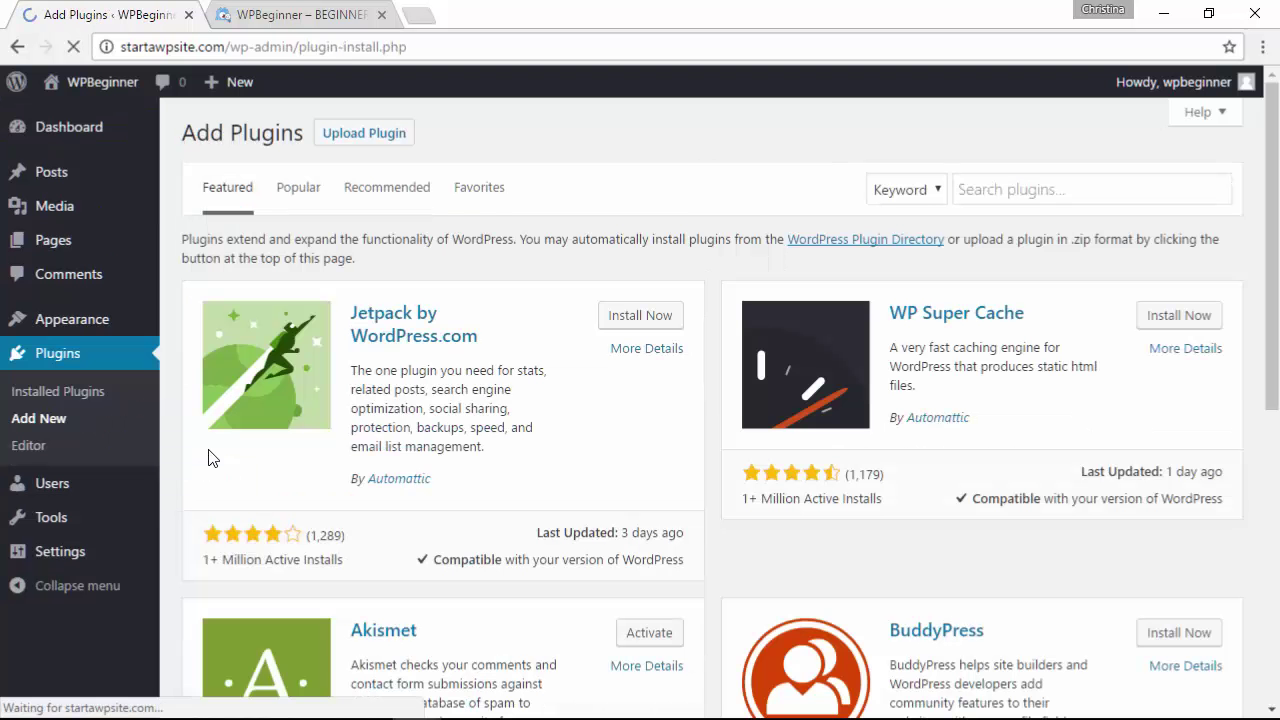
{"action": "left_click", "coordinate": [983, 190]}
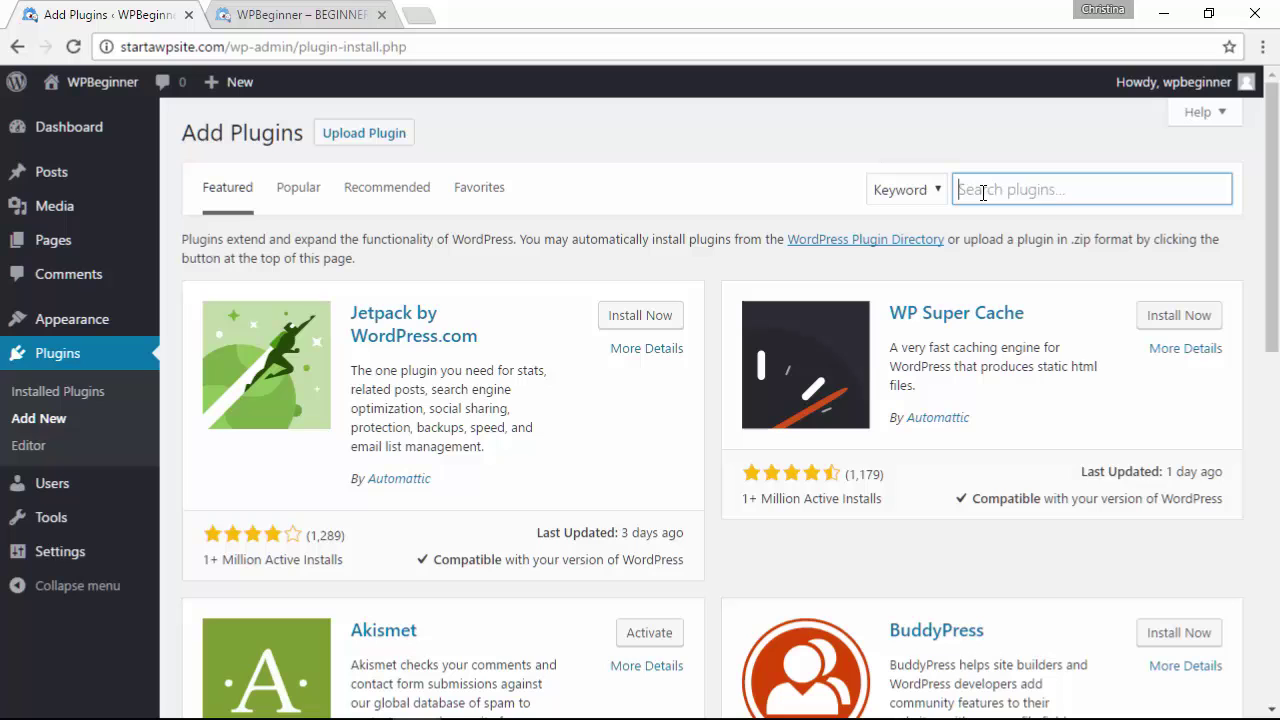
{"action": "type", "text": "wp display "}
{"action": "type", "text": "header"}
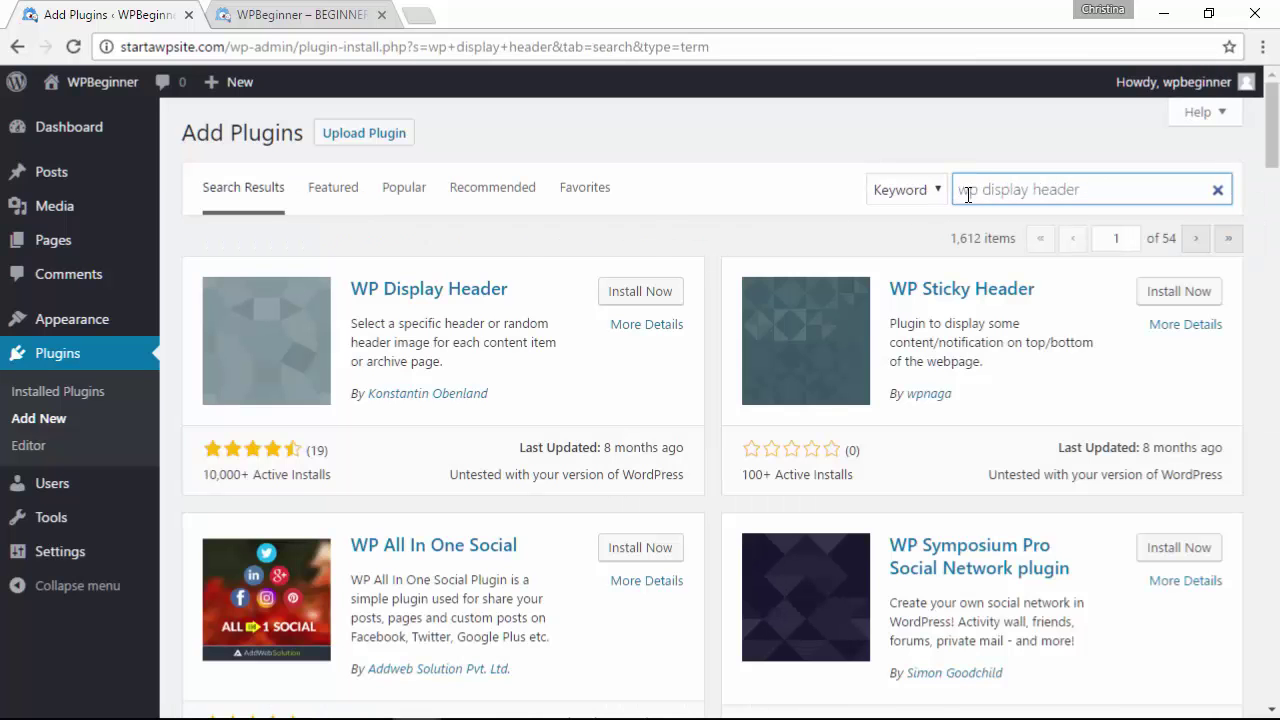
{"action": "left_click", "coordinate": [628, 298]}
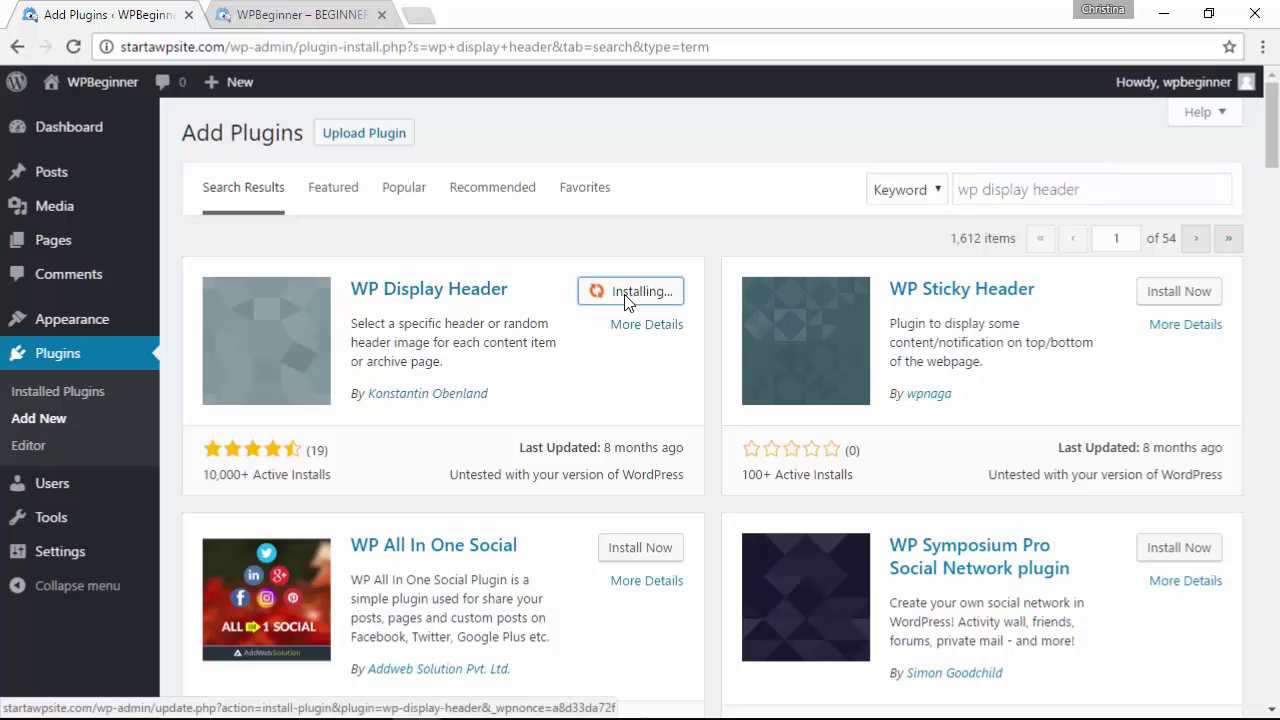
{"action": "left_click", "coordinate": [649, 291]}
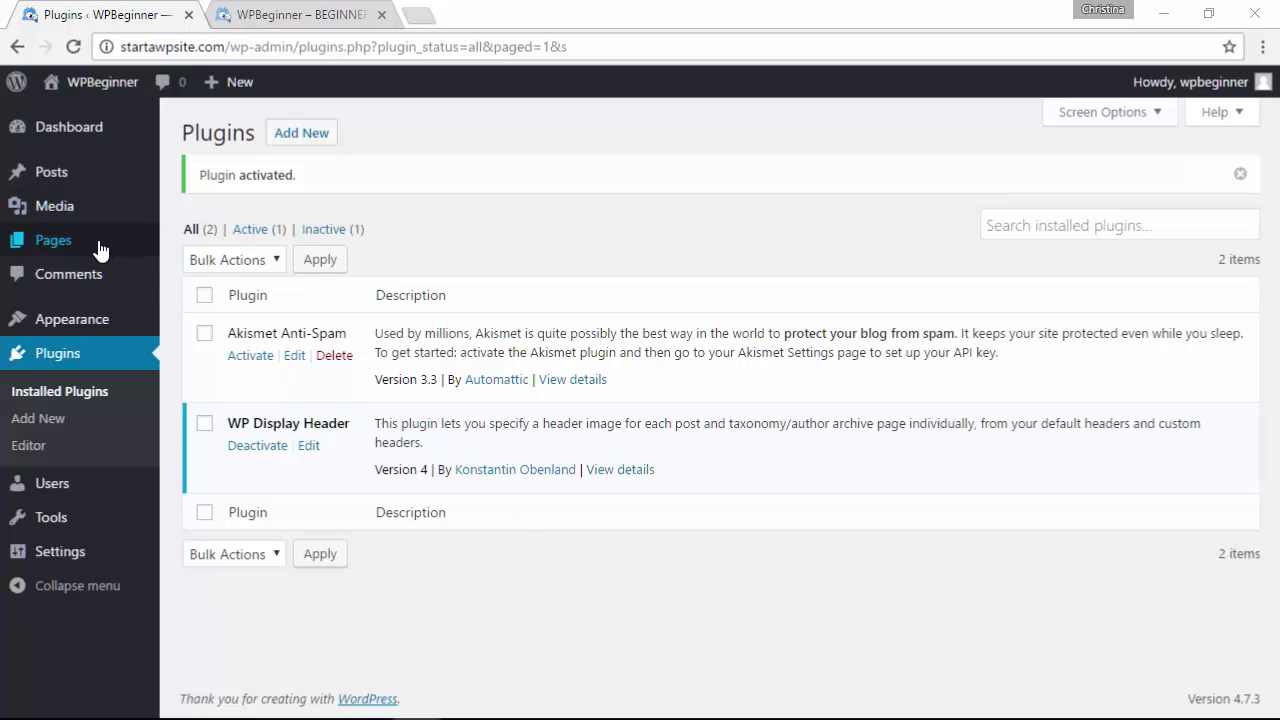
Step: In the About page editor, try the Header options: night-sky image, then no header
{"action": "mouse_move", "coordinate": [53, 240]}
{"action": "left_click", "coordinate": [195, 246]}
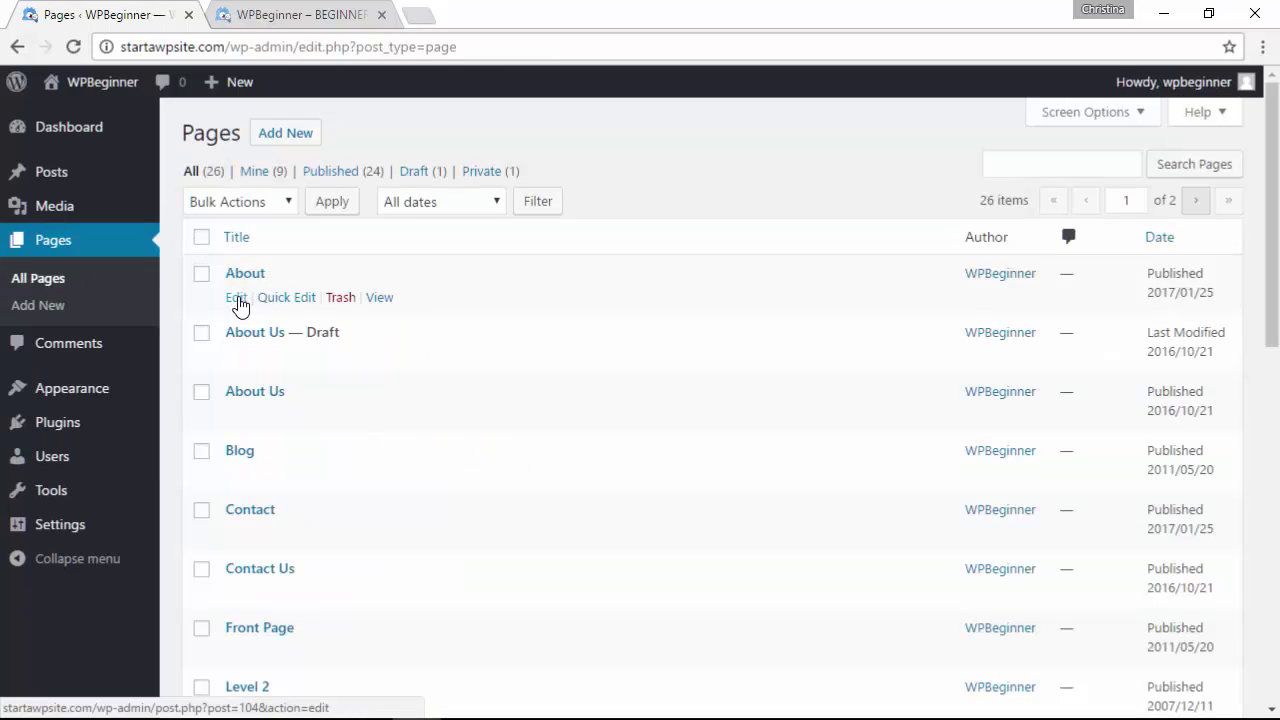
{"action": "left_click", "coordinate": [237, 297]}
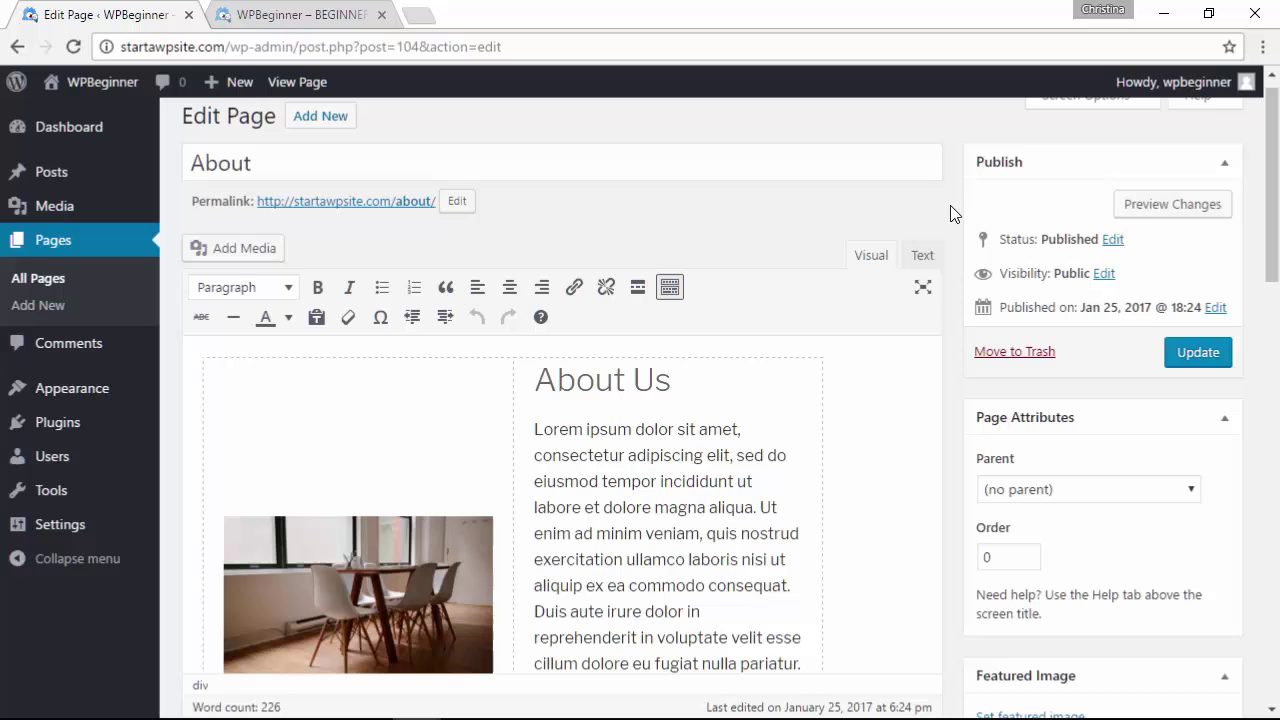
{"action": "scroll", "coordinate": [952, 213], "scroll_direction": "down", "scroll_amount": 2}
{"action": "scroll", "coordinate": [952, 213], "scroll_direction": "down", "scroll_amount": 3}
{"action": "scroll", "coordinate": [952, 213], "scroll_direction": "down", "scroll_amount": 3}
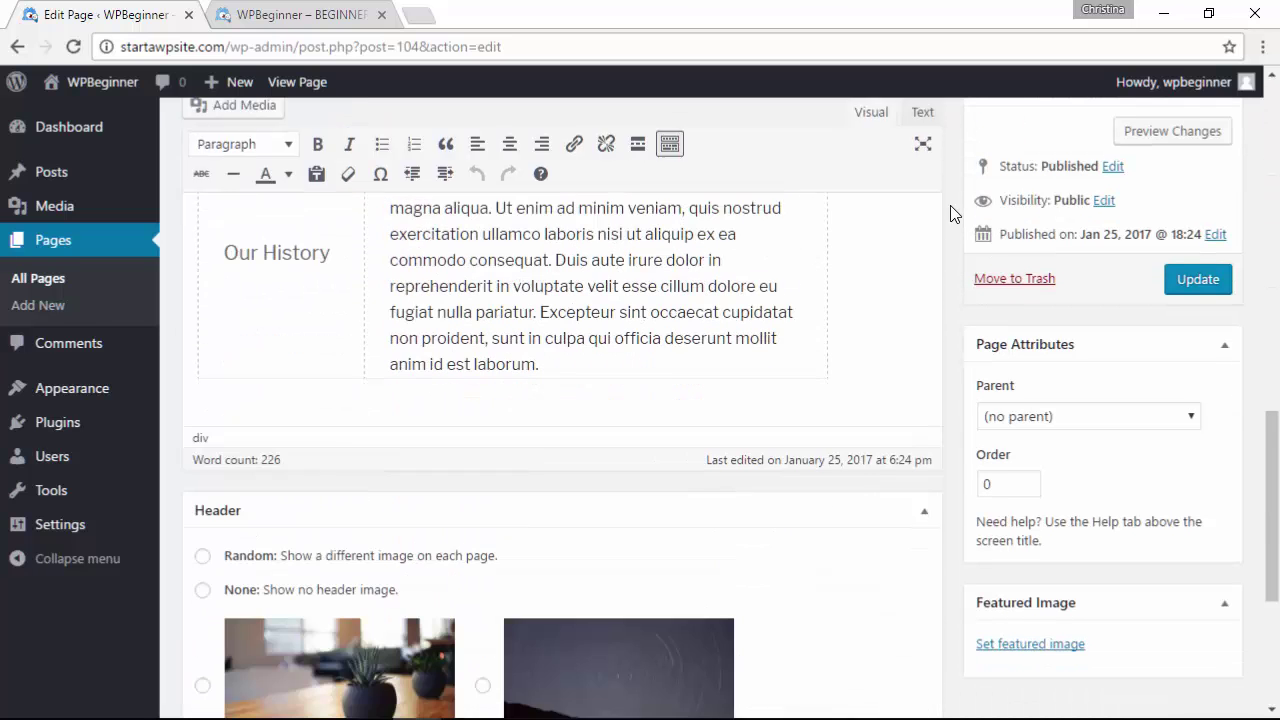
{"action": "scroll", "coordinate": [952, 213], "scroll_direction": "down", "scroll_amount": 2}
{"action": "scroll", "coordinate": [955, 210], "scroll_direction": "down", "scroll_amount": 1}
{"action": "scroll", "coordinate": [960, 205], "scroll_direction": "down", "scroll_amount": 1}
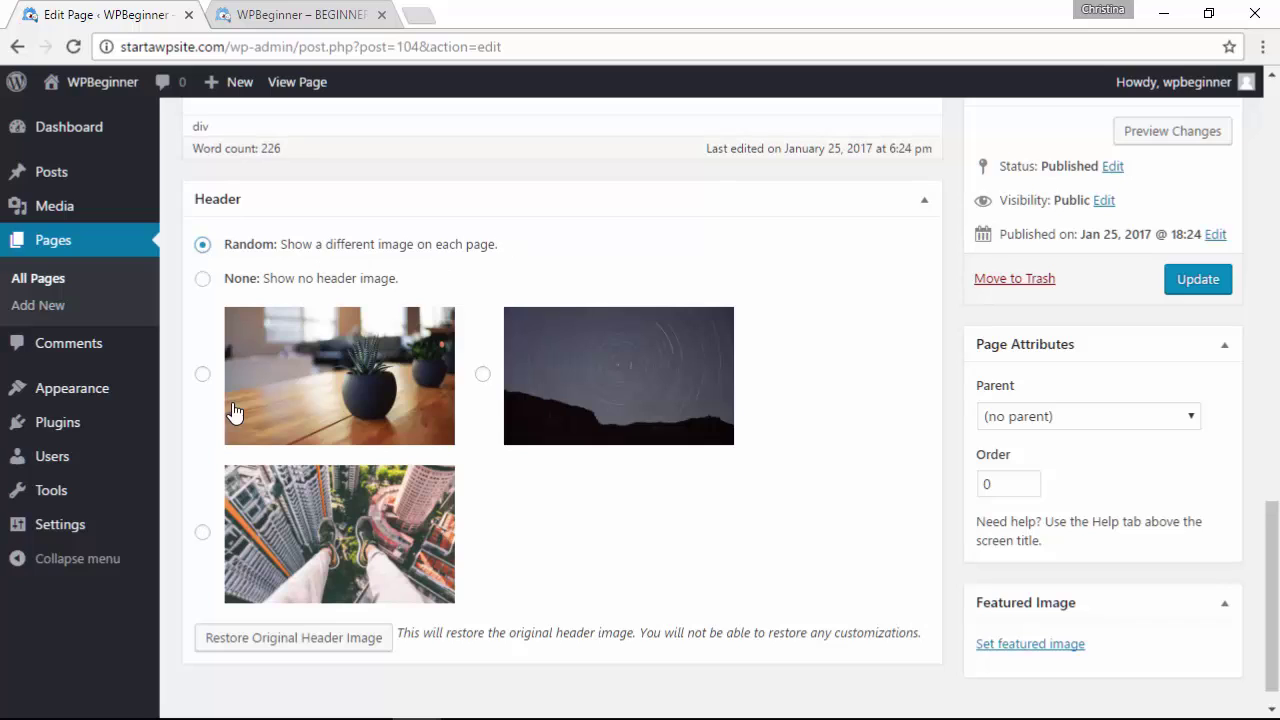
{"action": "scroll", "coordinate": [600, 420], "scroll_direction": "down", "scroll_amount": 1}
{"action": "left_click", "coordinate": [483, 344]}
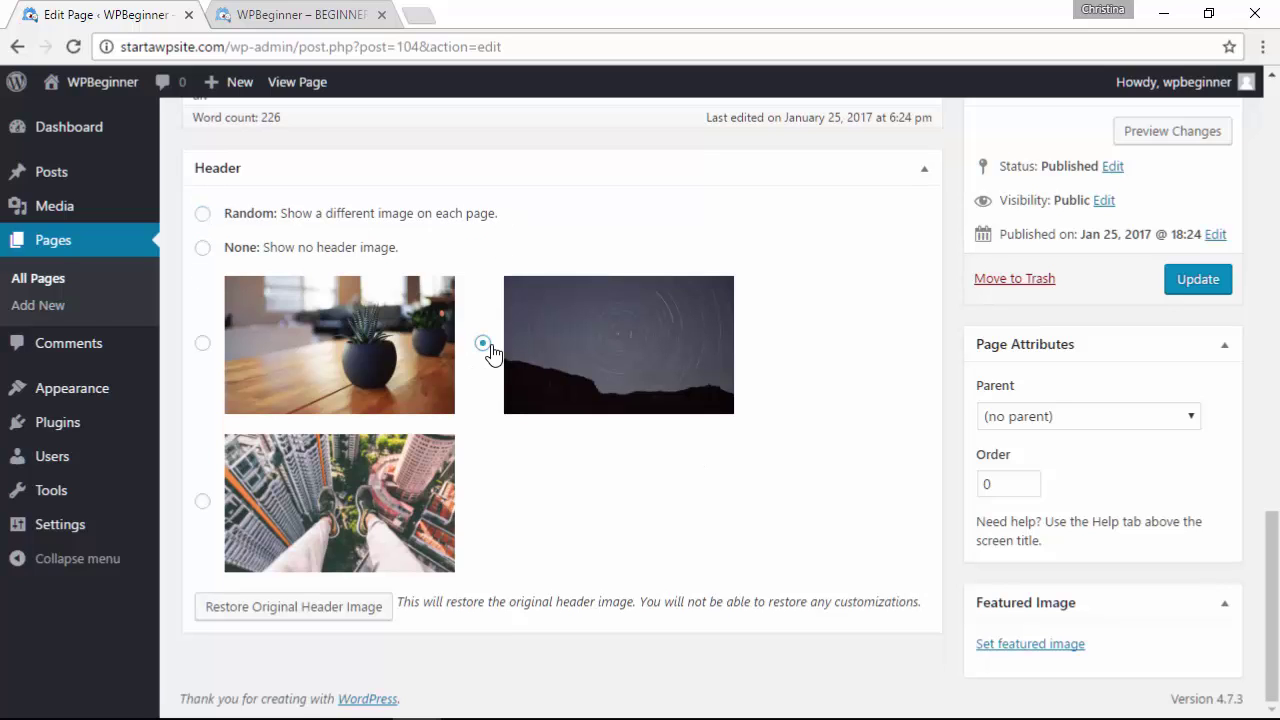
{"action": "left_click", "coordinate": [202, 247]}
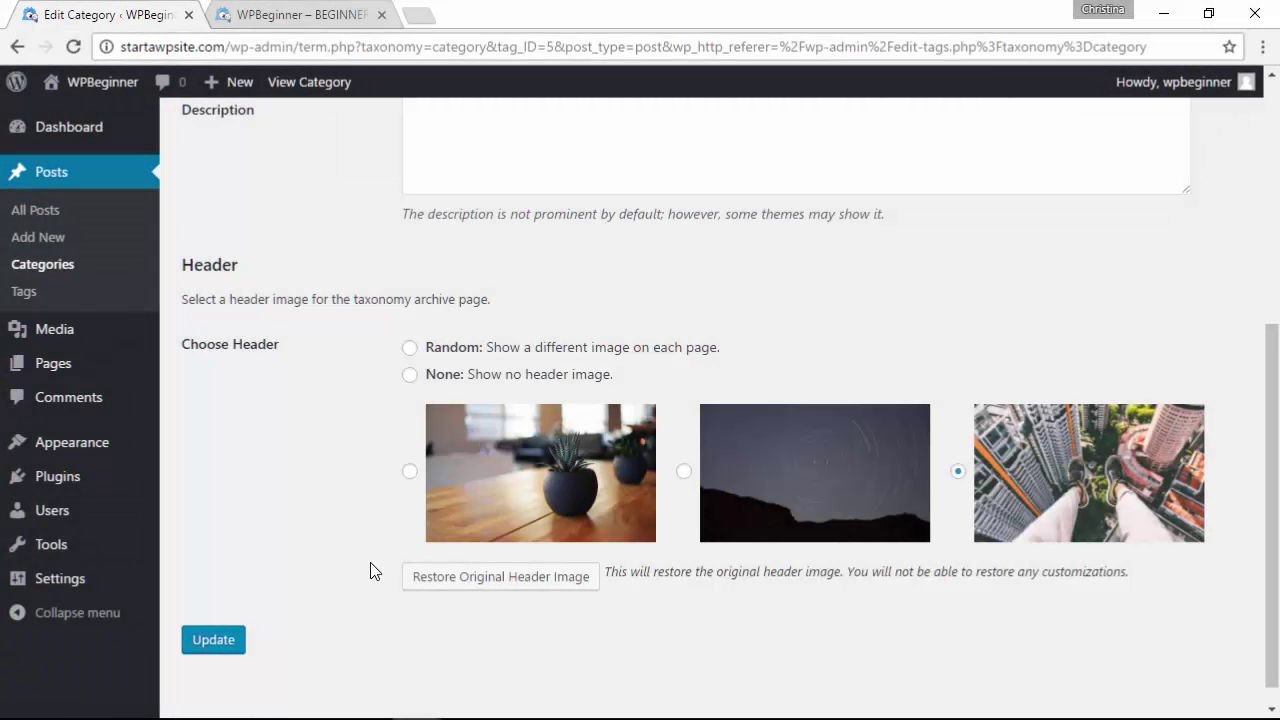
{"action": "mouse_move", "coordinate": [72, 442]}
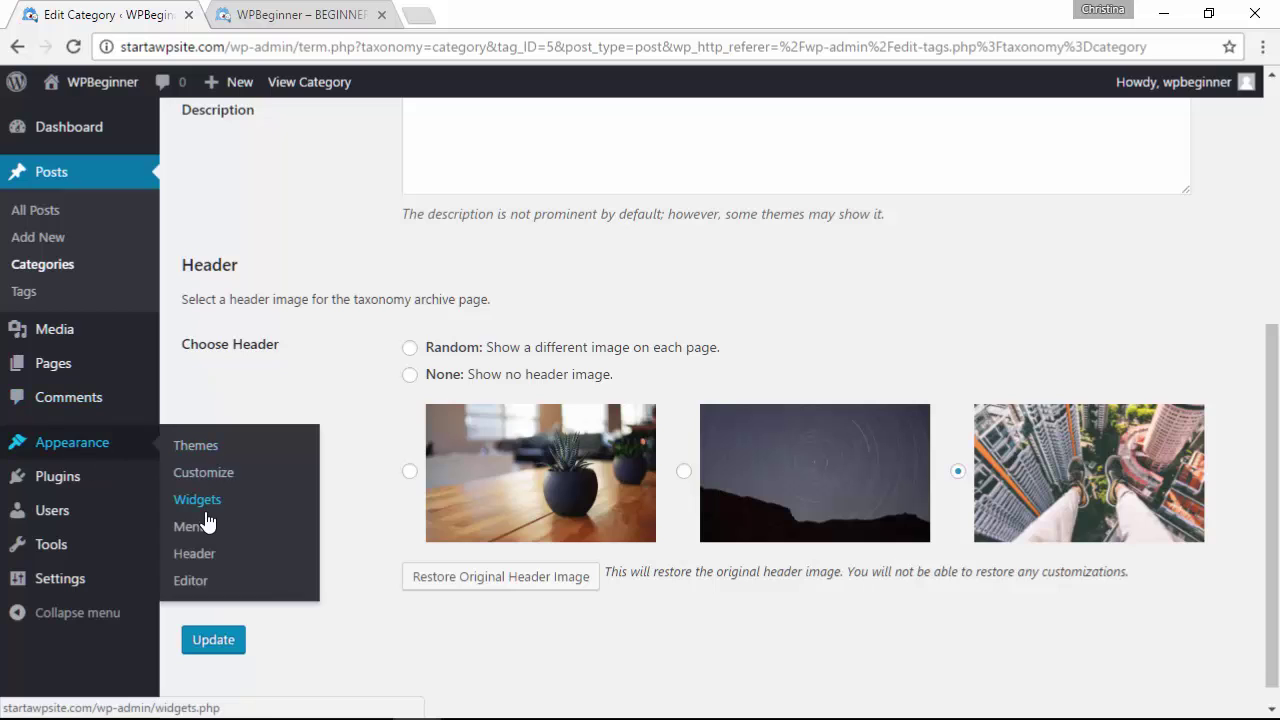
Step: Reopen Header Media in the Customizer and bring up the header image library
{"action": "left_click", "coordinate": [201, 470]}
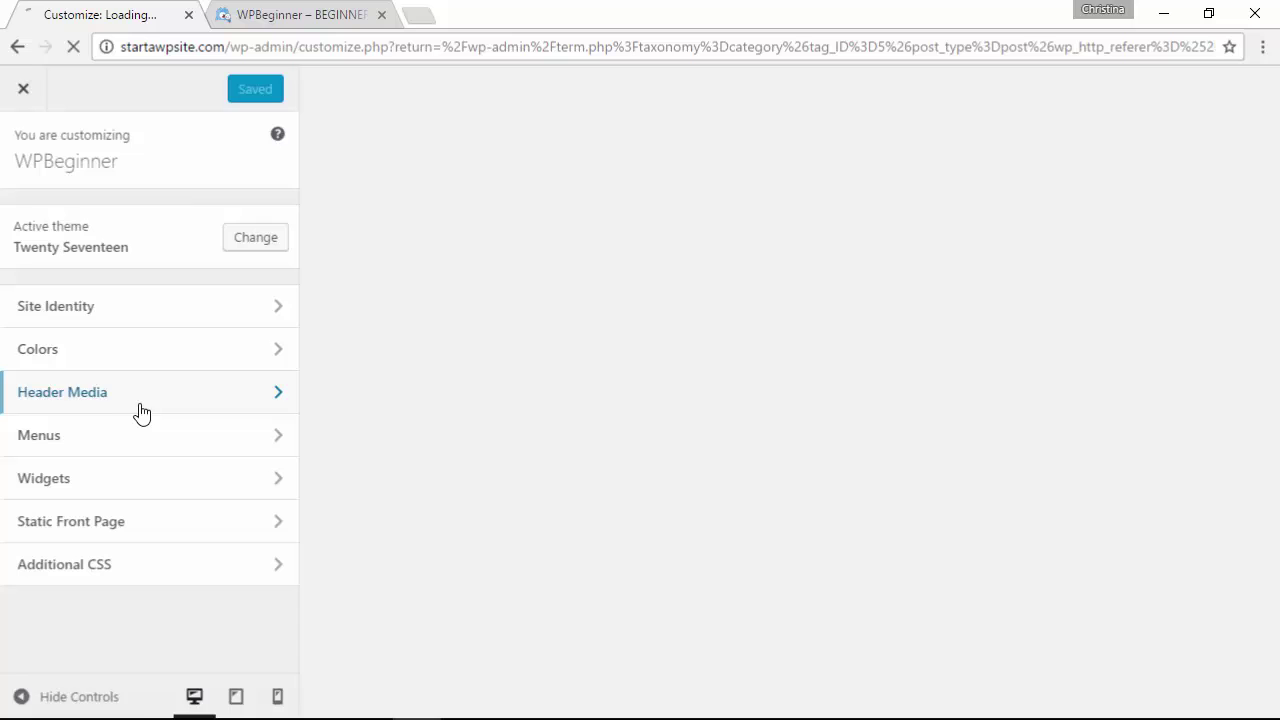
{"action": "left_click", "coordinate": [88, 403]}
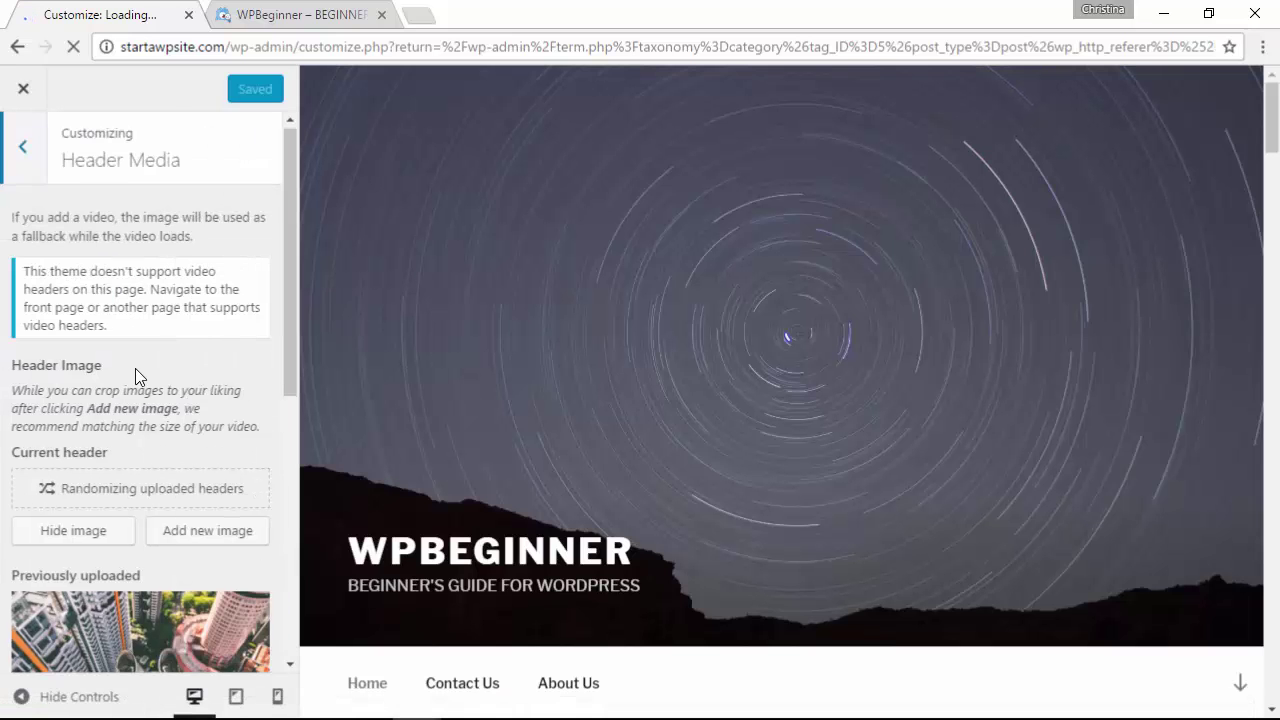
{"action": "scroll", "coordinate": [135, 368], "scroll_direction": "down", "scroll_amount": 3}
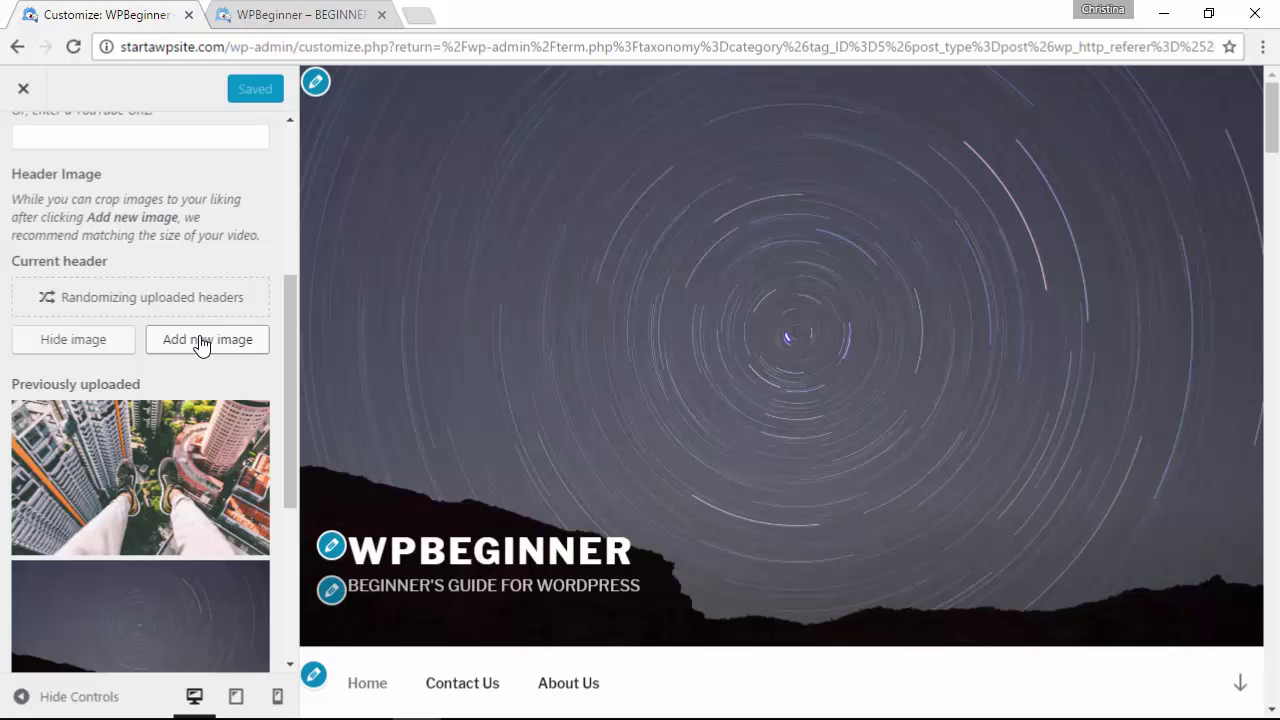
{"action": "left_click", "coordinate": [200, 340]}
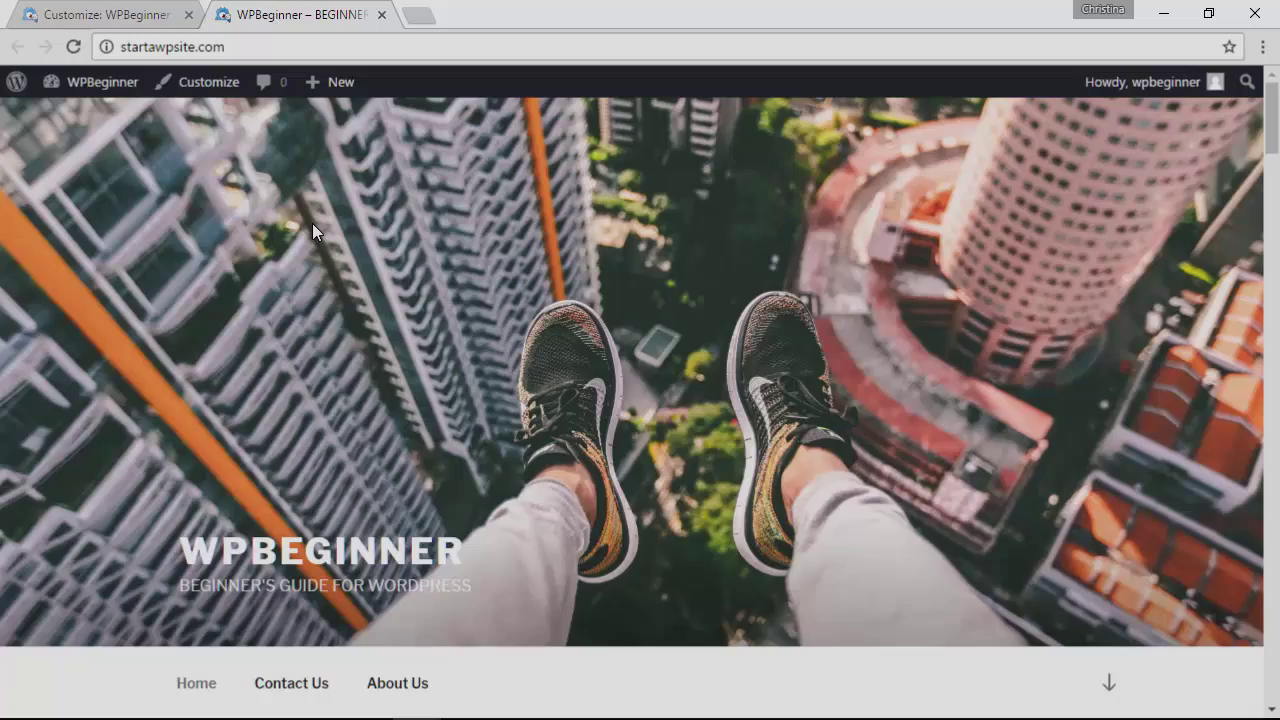
Step: Open the About Us page from the live site's menu
{"action": "scroll", "coordinate": [312, 223], "scroll_direction": "down", "scroll_amount": 3}
{"action": "left_click", "coordinate": [390, 420]}
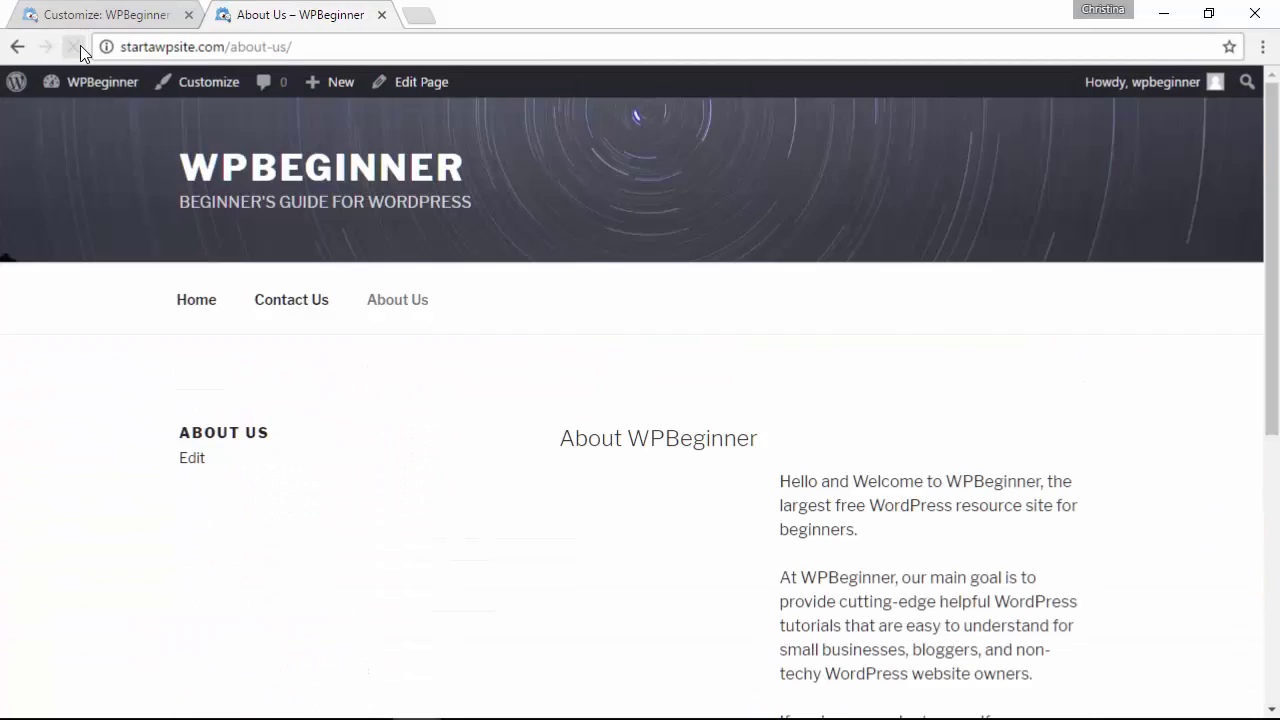